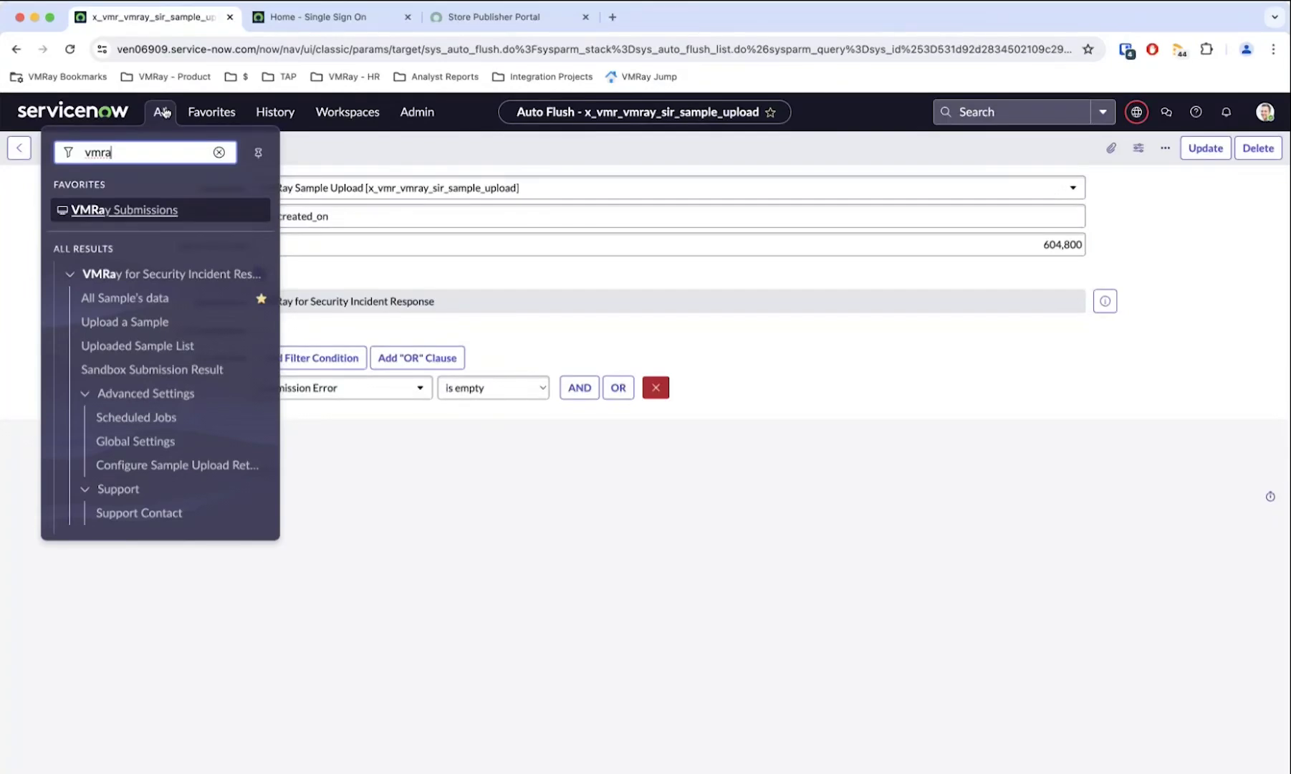
Start a new record from VMRay for Security Incident Response > Upload a Sample.
click(164, 327)
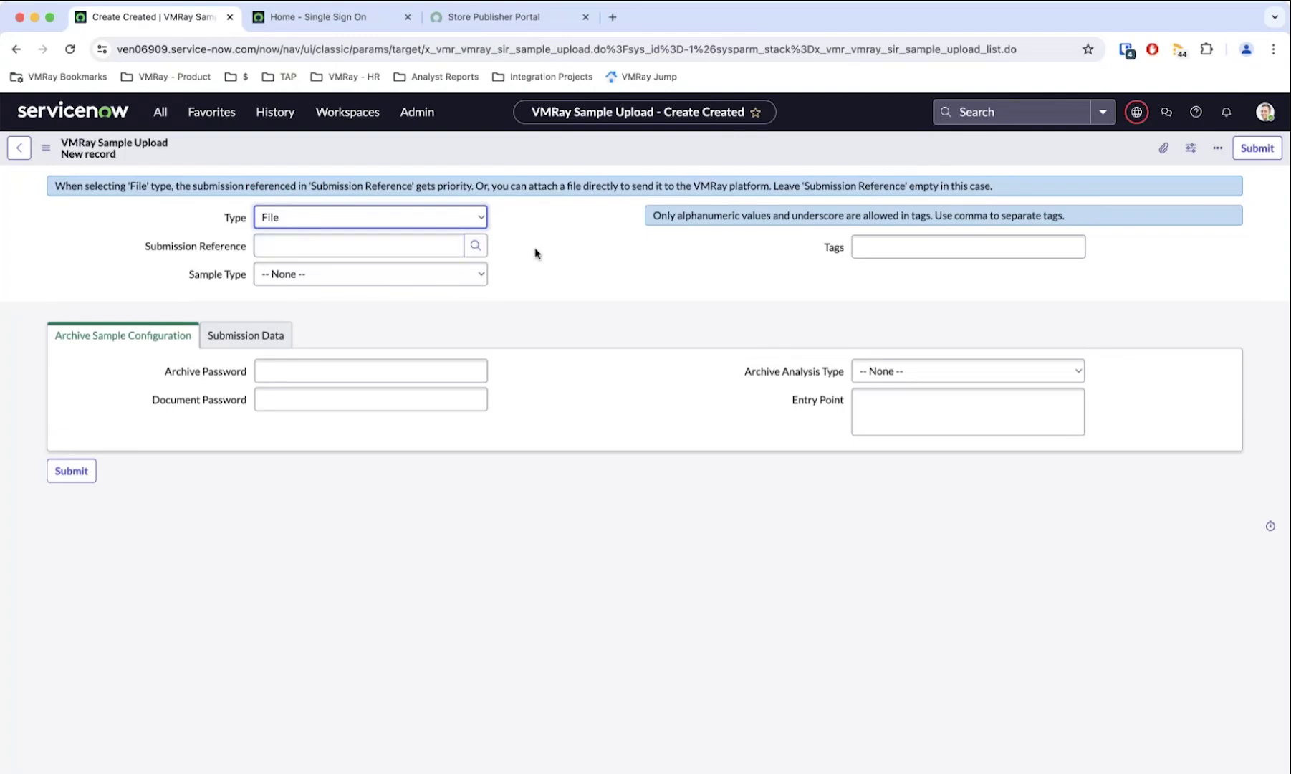
Change the new sample upload's Type from File to URL without attaching any file.
click(1163, 148)
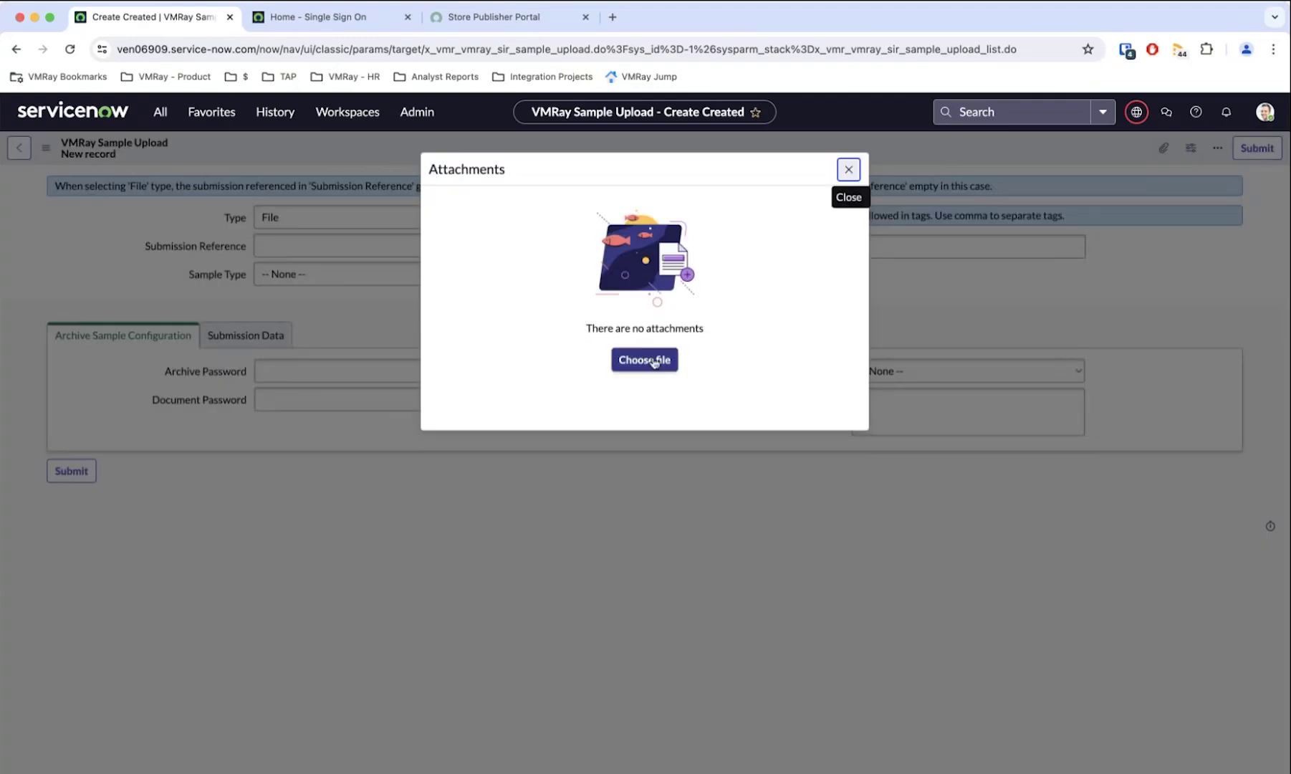
click(849, 171)
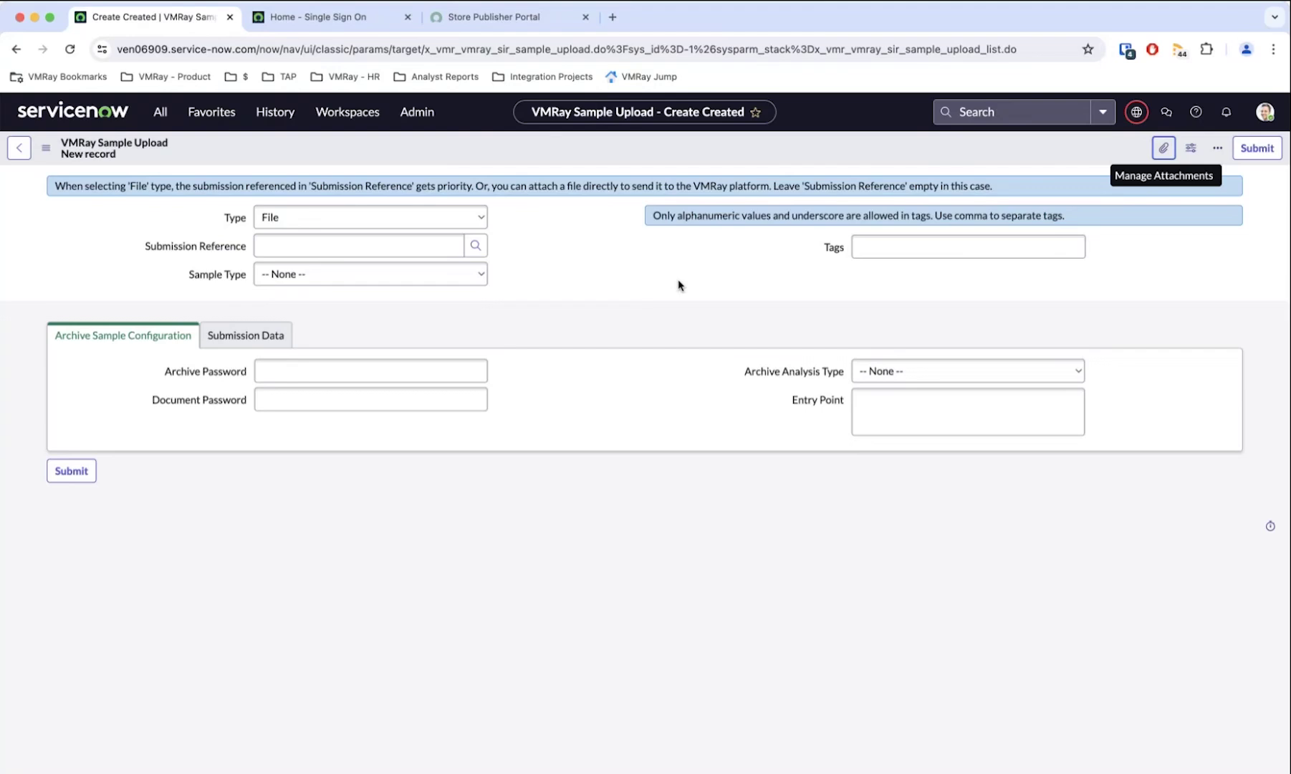
click(471, 279)
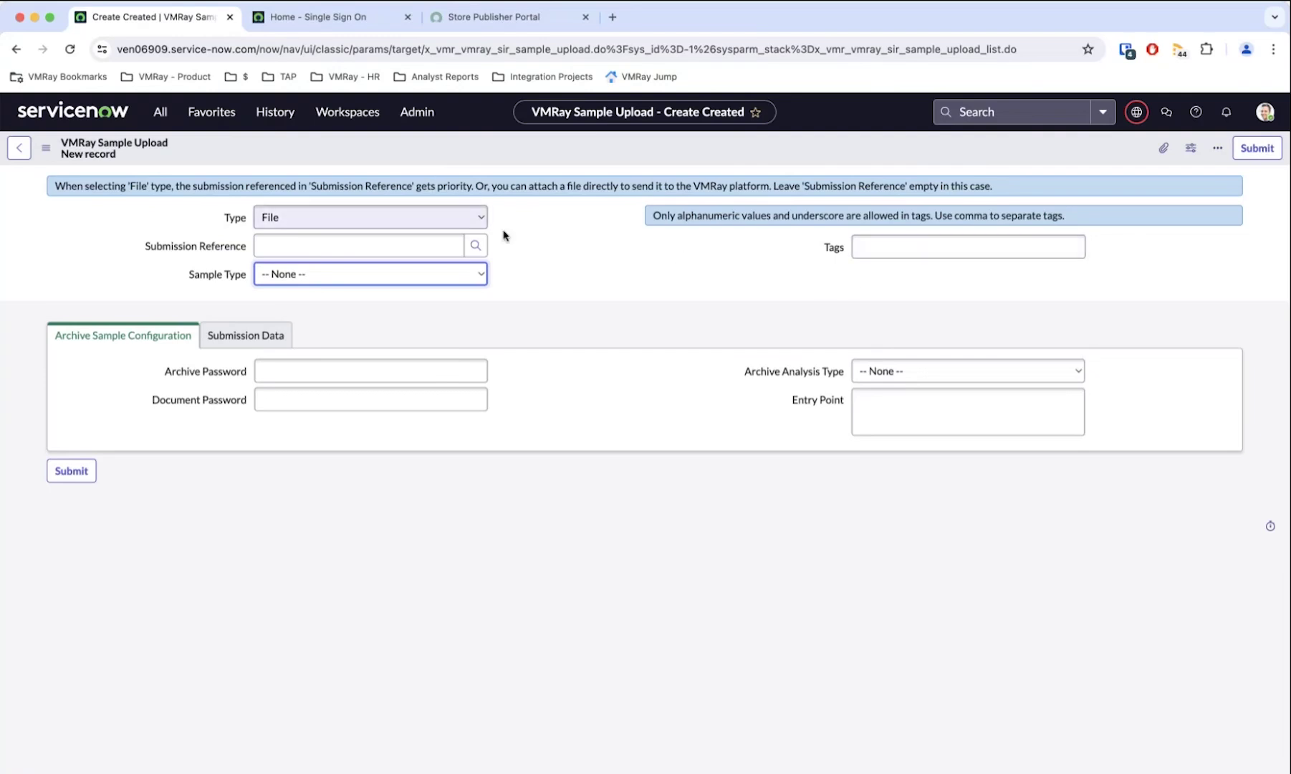
click(474, 226)
click(451, 239)
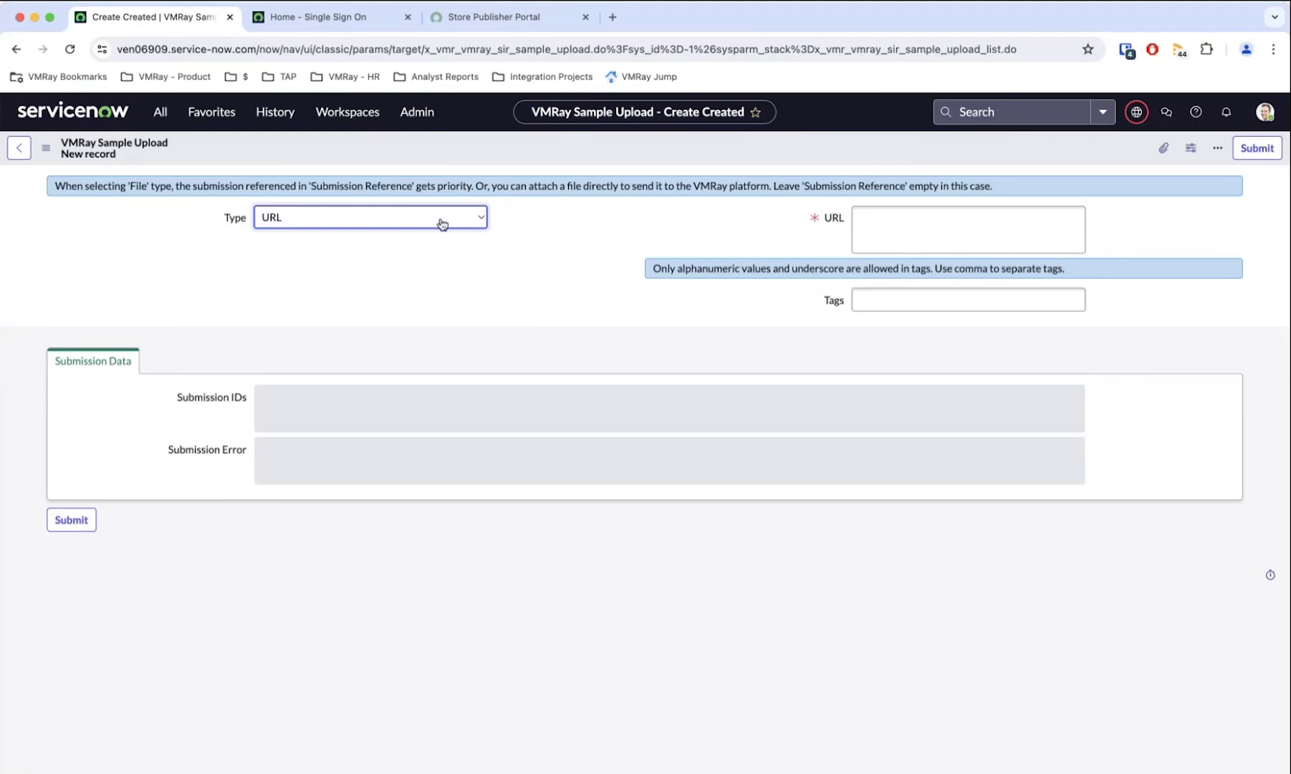
Go through Uploaded Sample List to the All Sample's data list of VMRay samples.
click(161, 113)
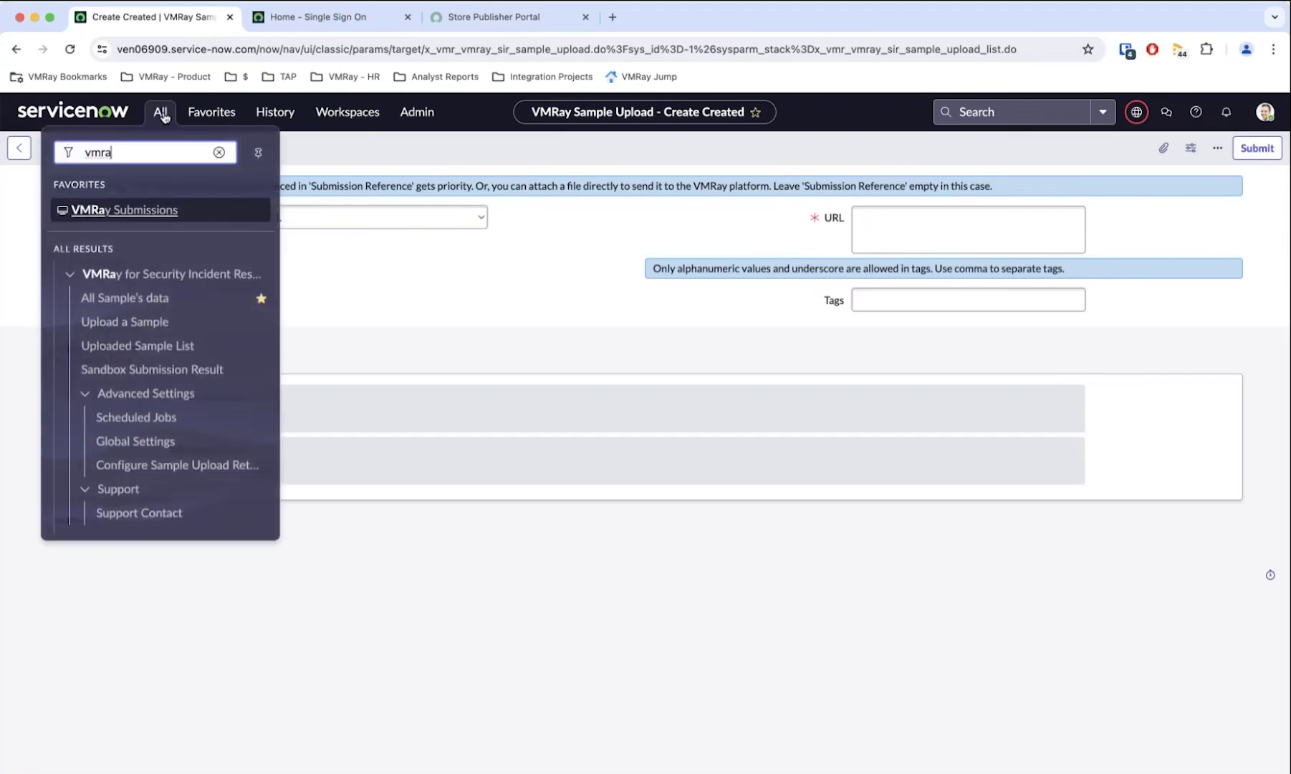
click(157, 348)
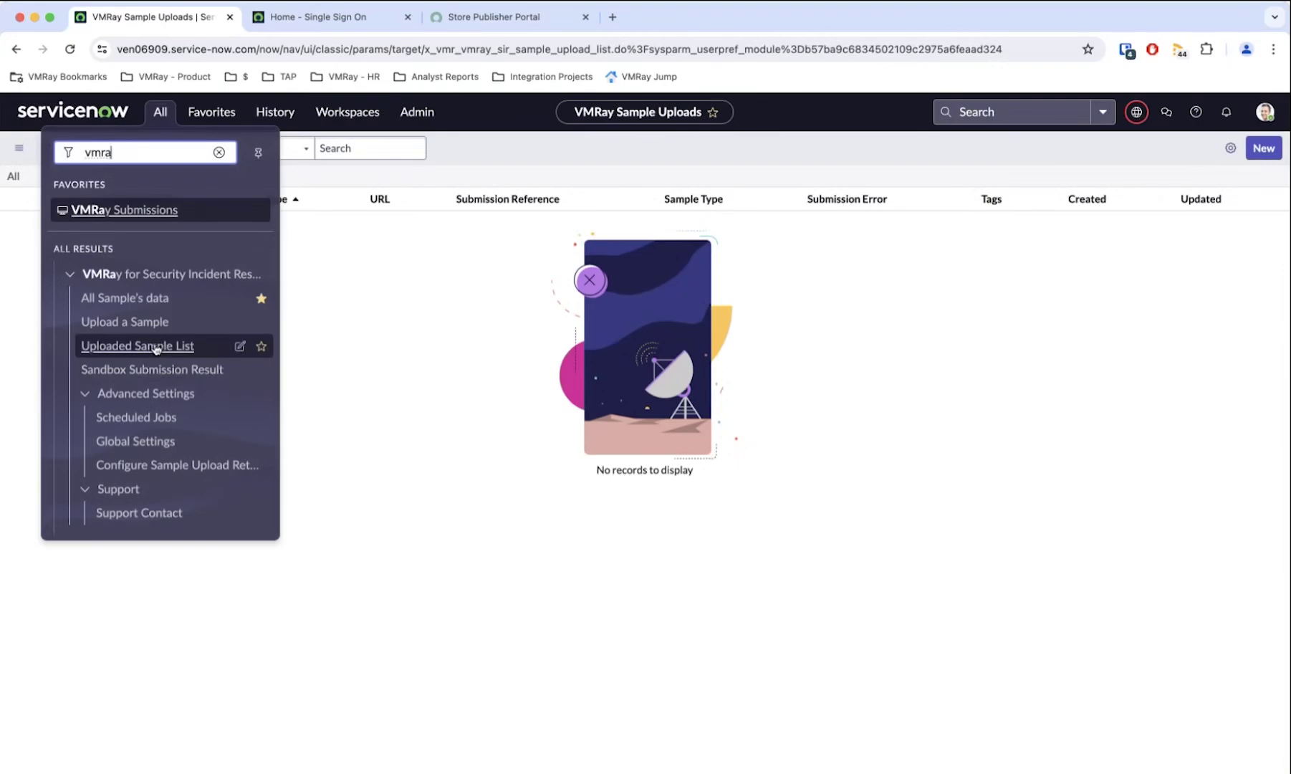
click(156, 297)
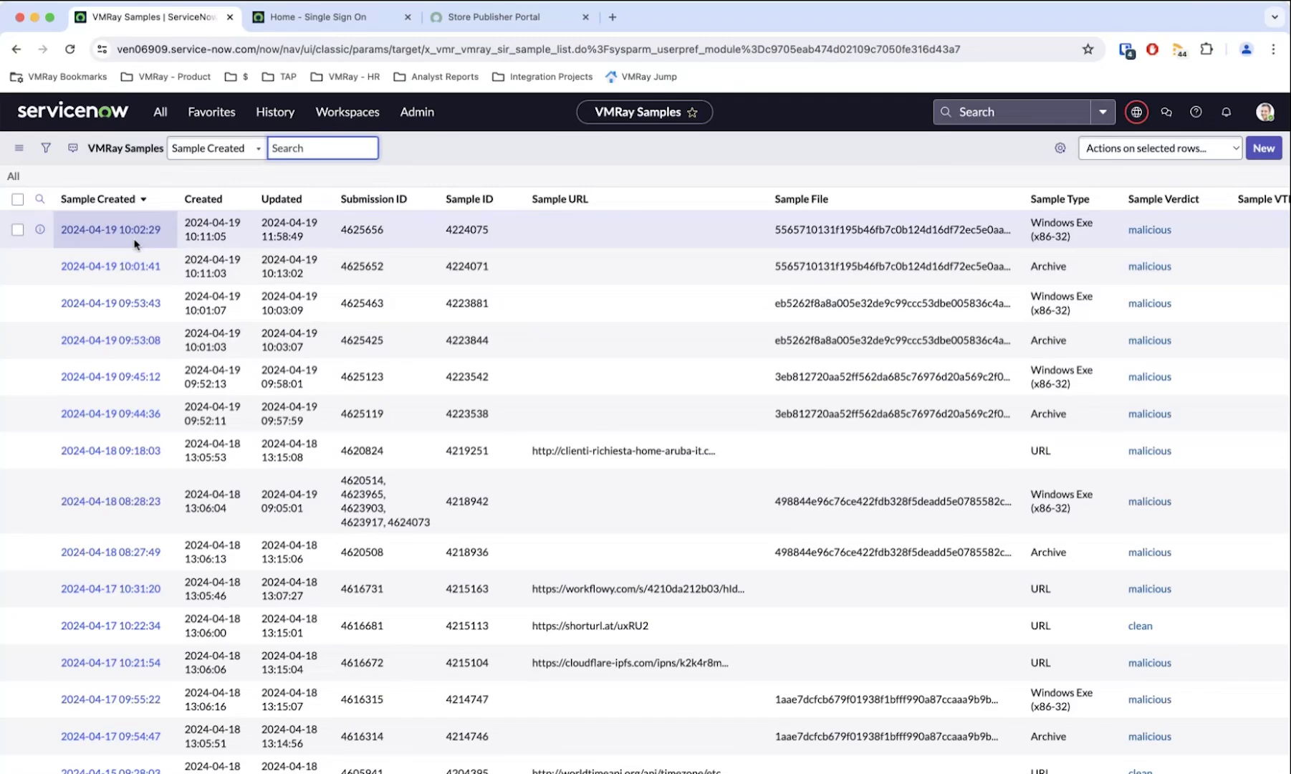
Open the record of the most recent sample, 4224075, and scroll its details.
click(128, 231)
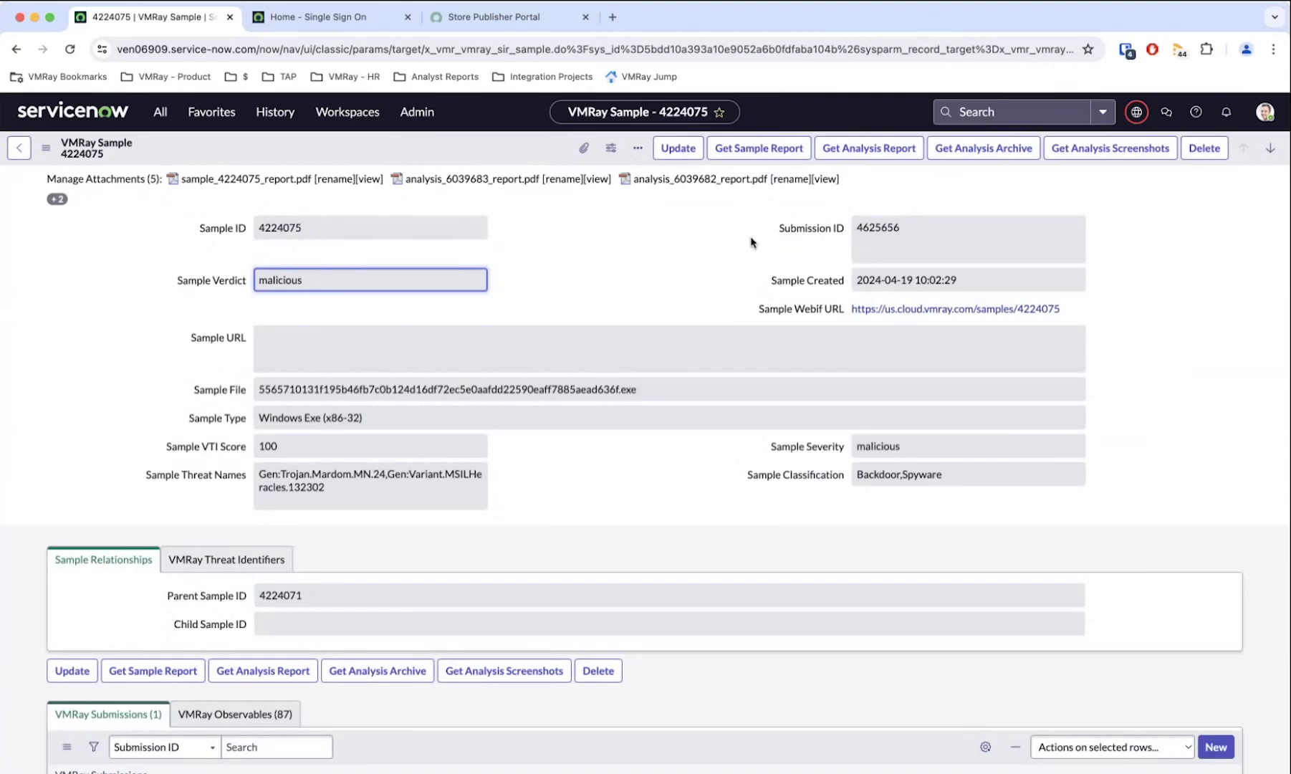
scroll(753, 231, down, 3)
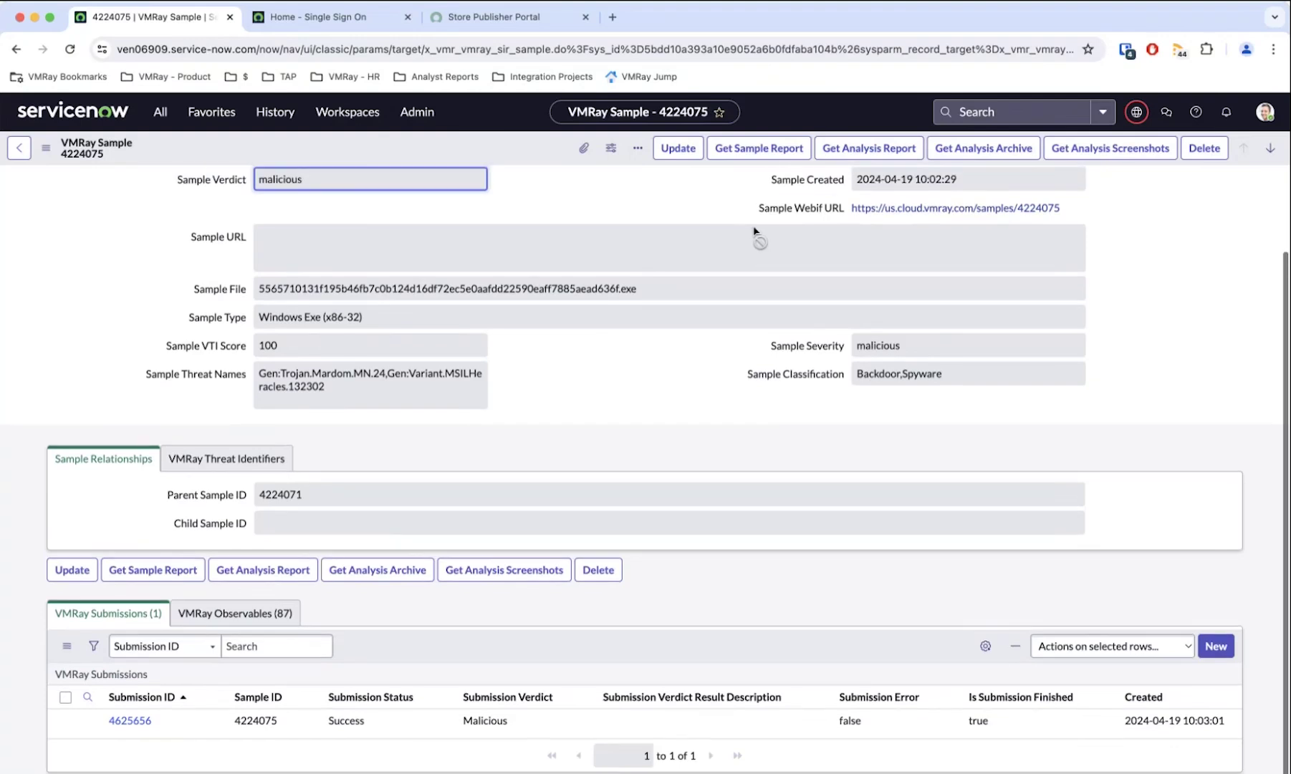
scroll(1089, 227, up, 1)
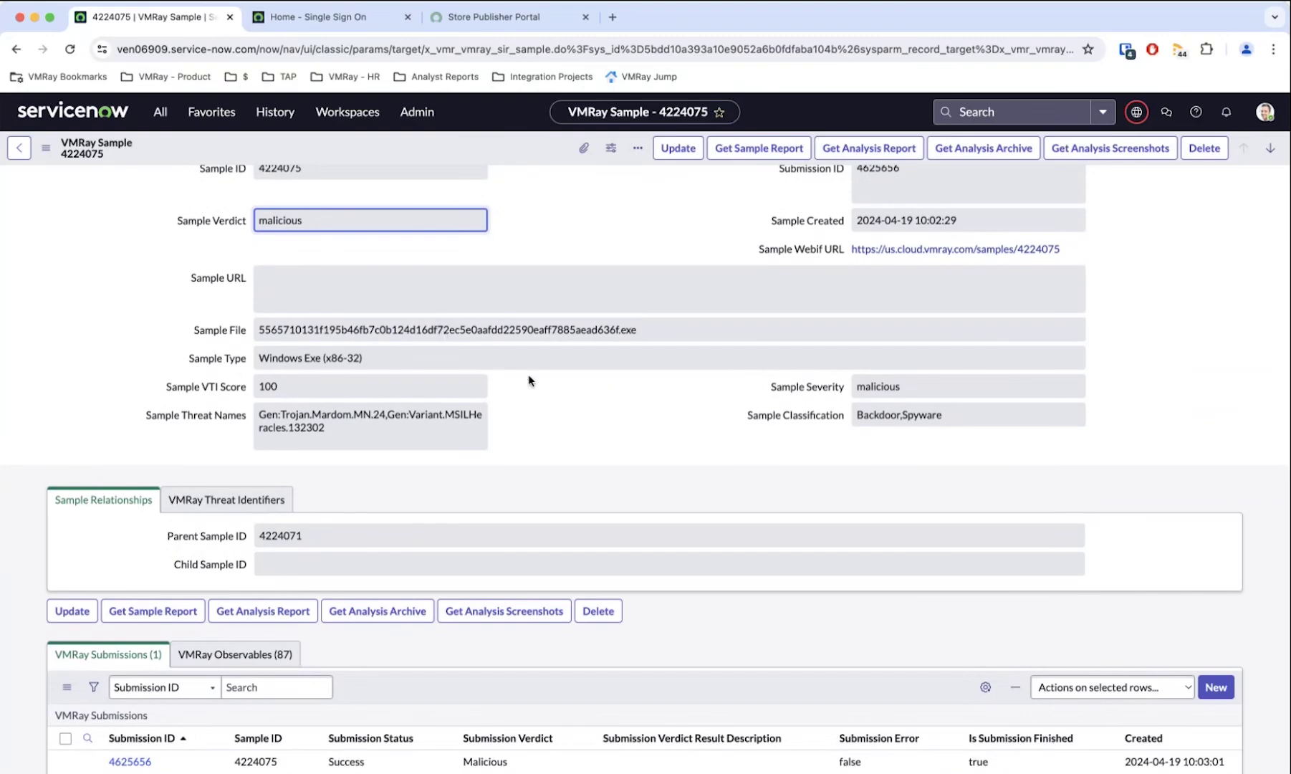
scroll(478, 440, down, 1)
Review the sample's VMRay Threat Identifiers, then check its finished submission under Sample Relationships.
click(273, 448)
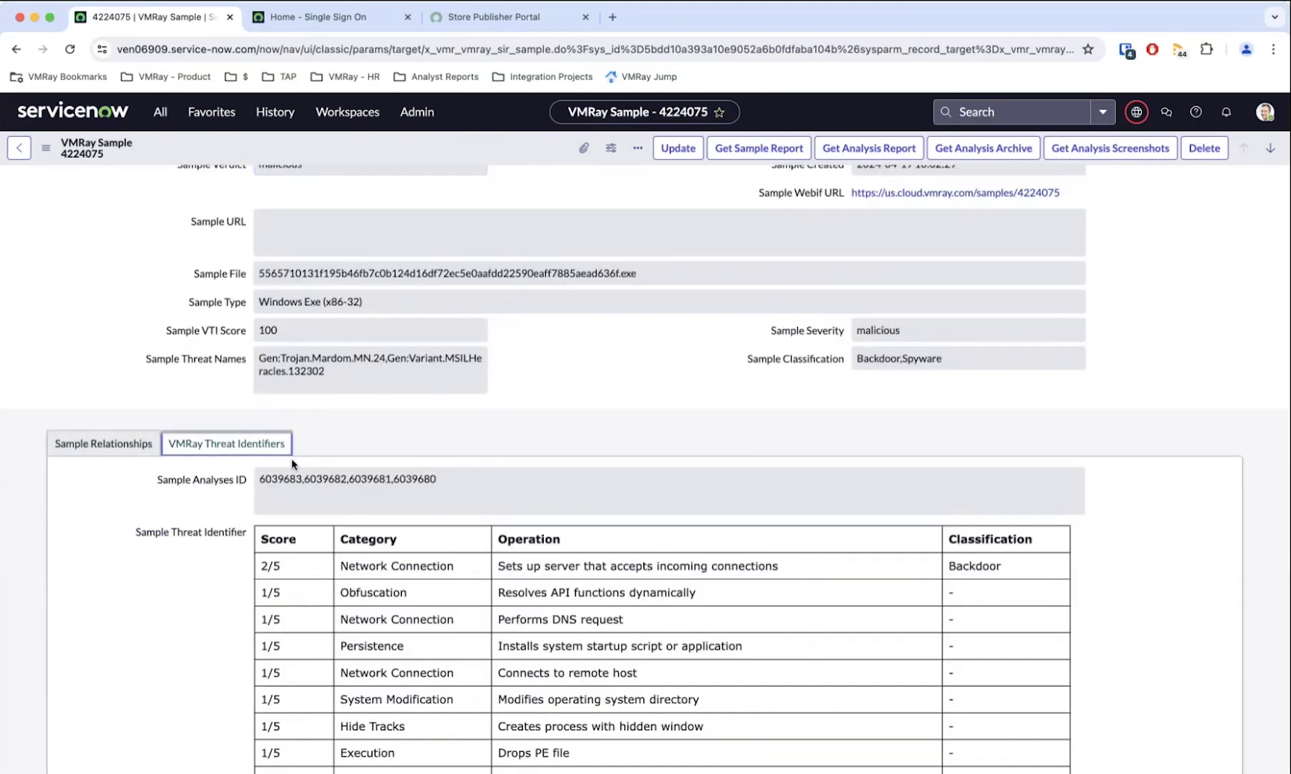
scroll(469, 505, down, 8)
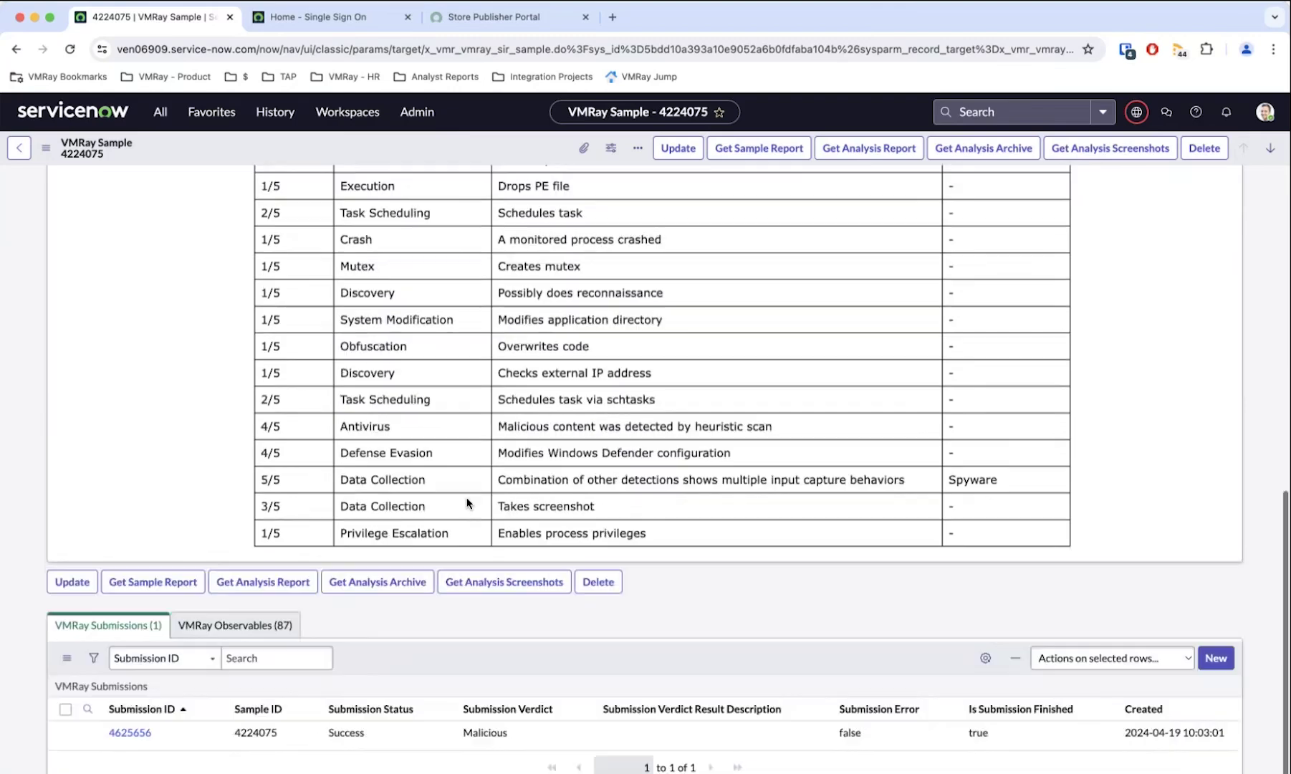
scroll(466, 503, up, 6)
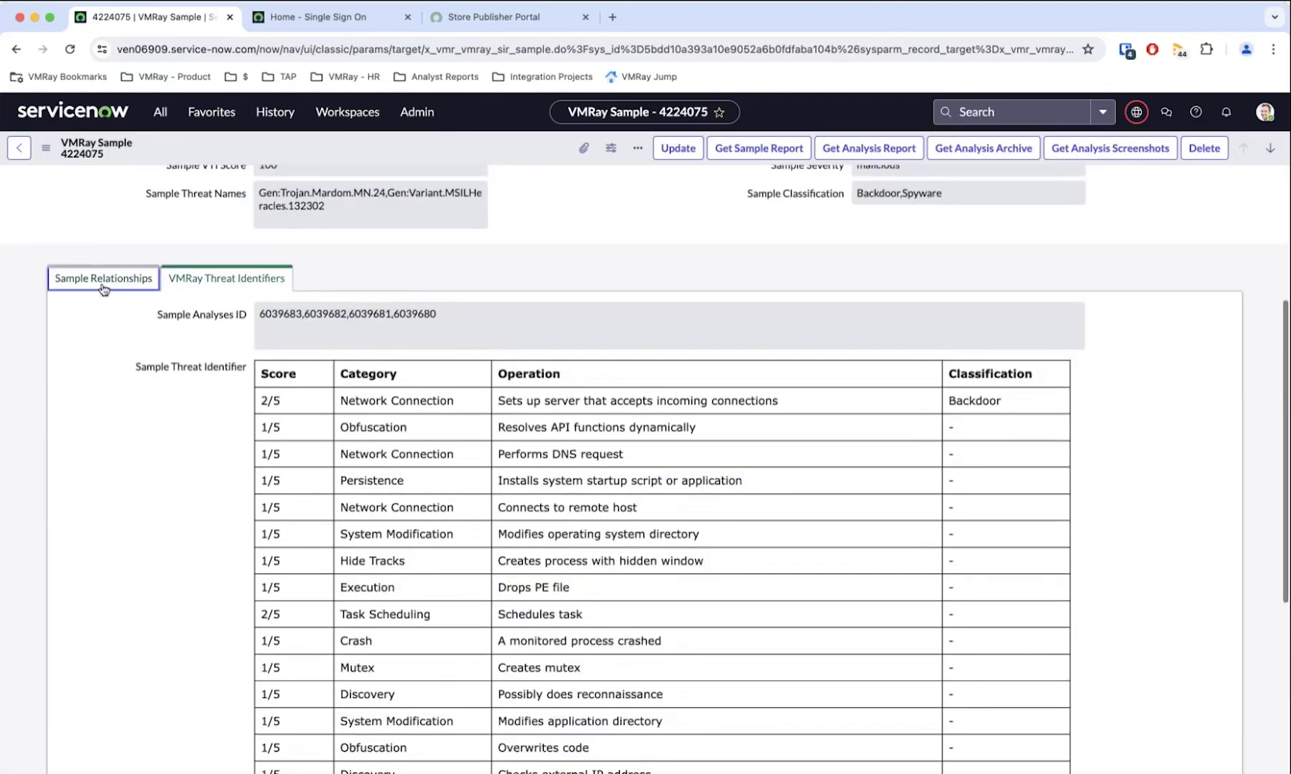
click(104, 279)
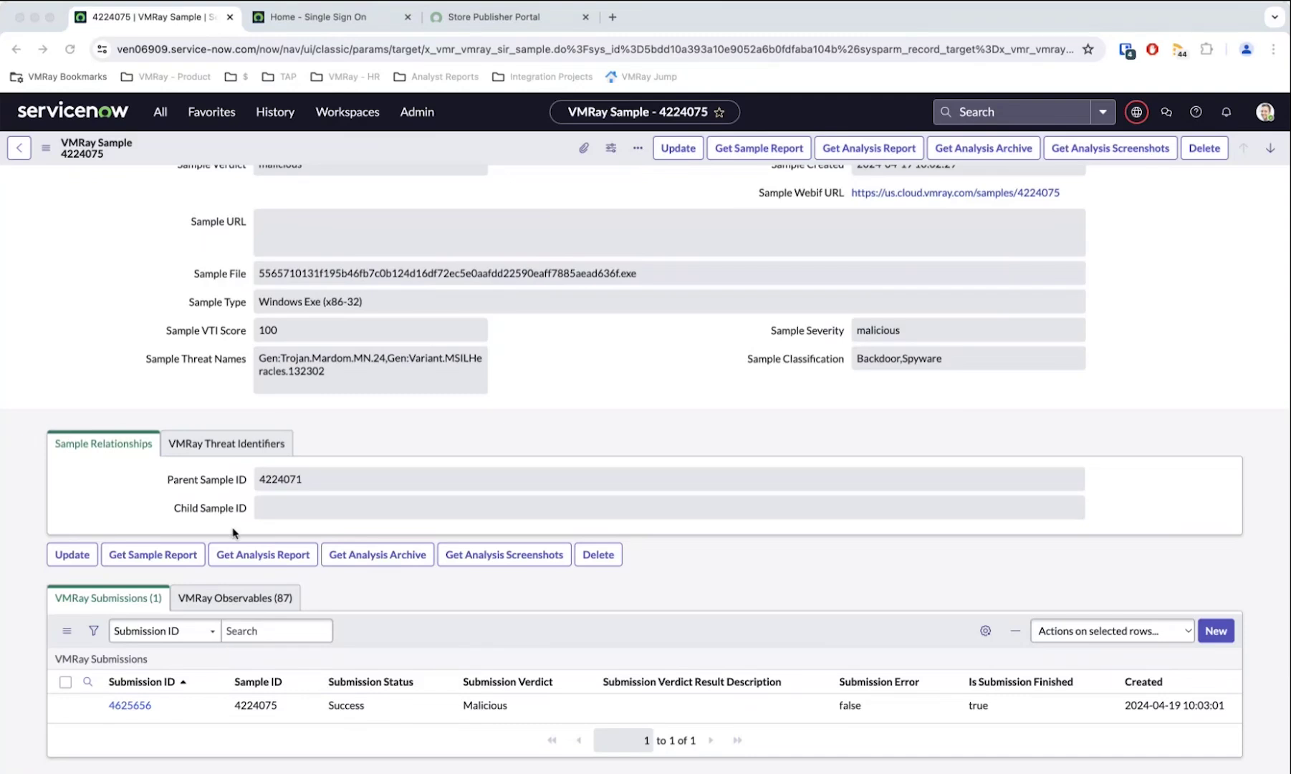
click(985, 704)
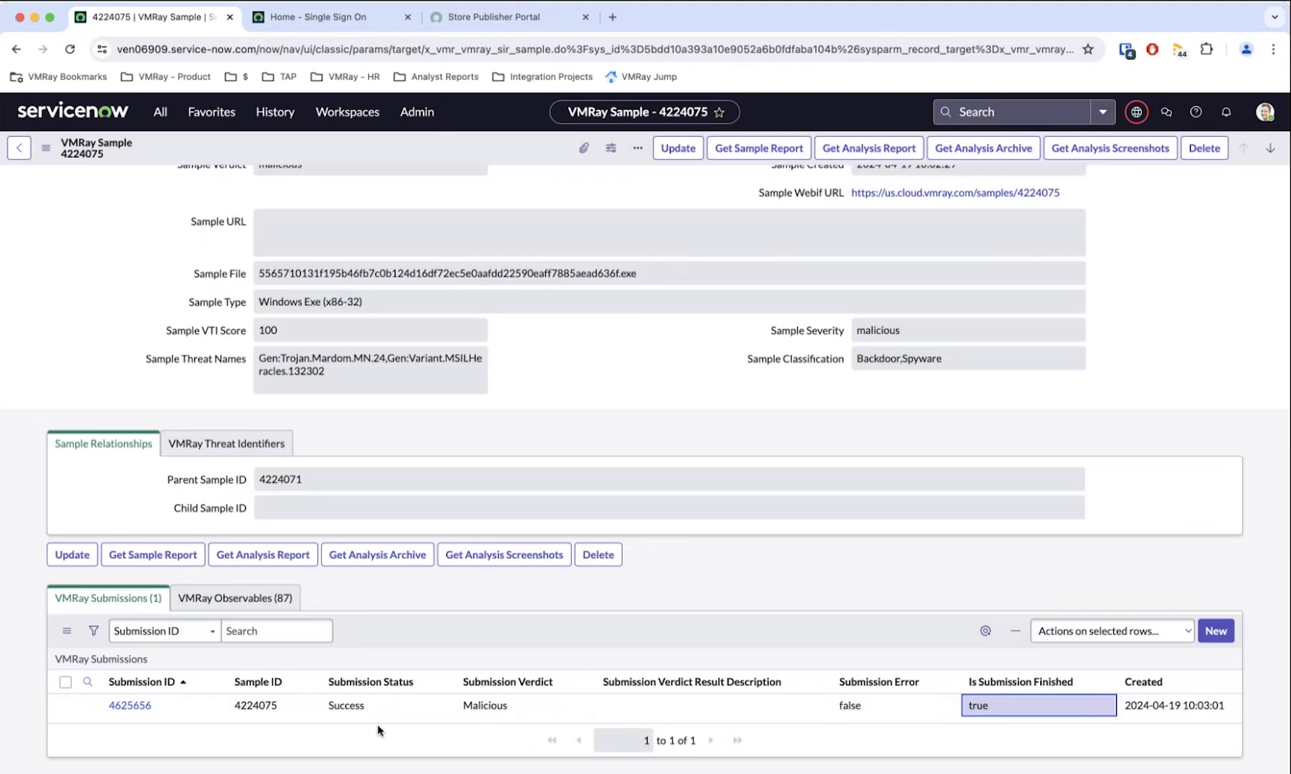
Browse the 87 VMRay Observables listed for sample 4224075.
click(279, 599)
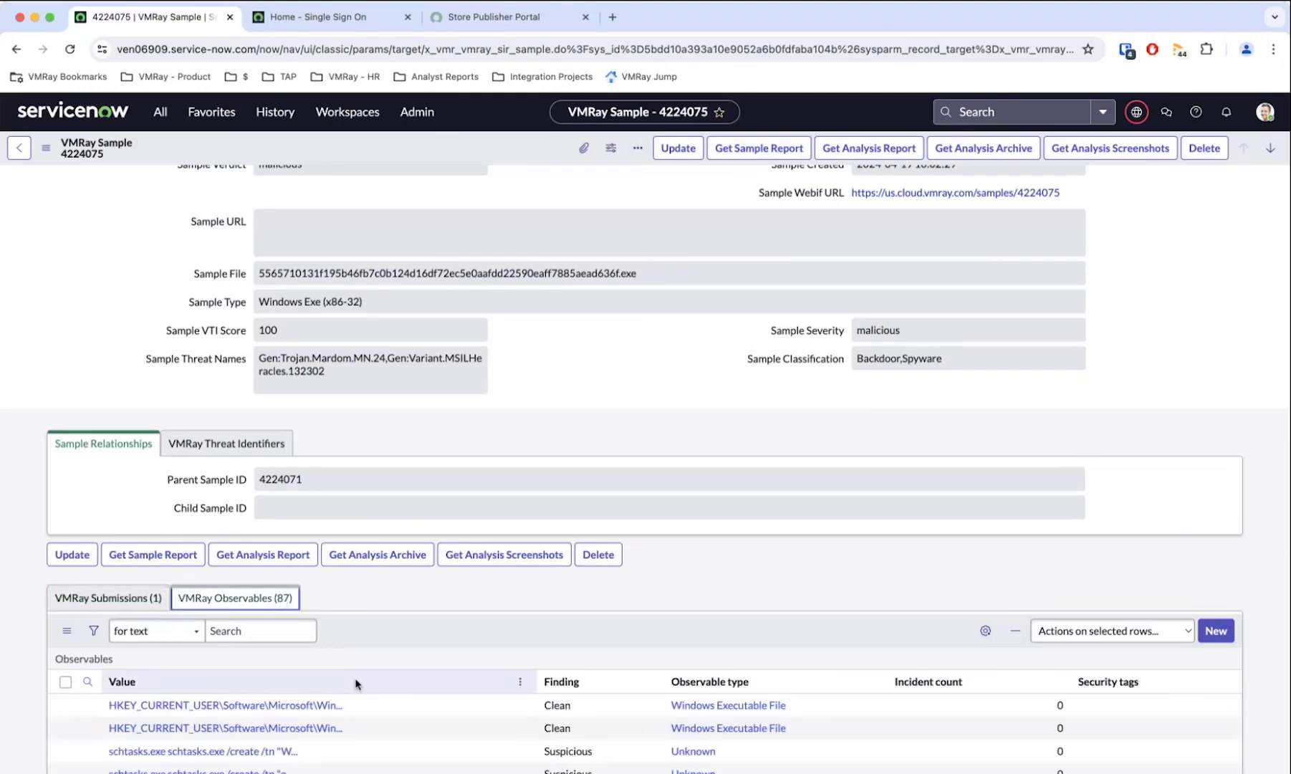
scroll(356, 684, down, 5)
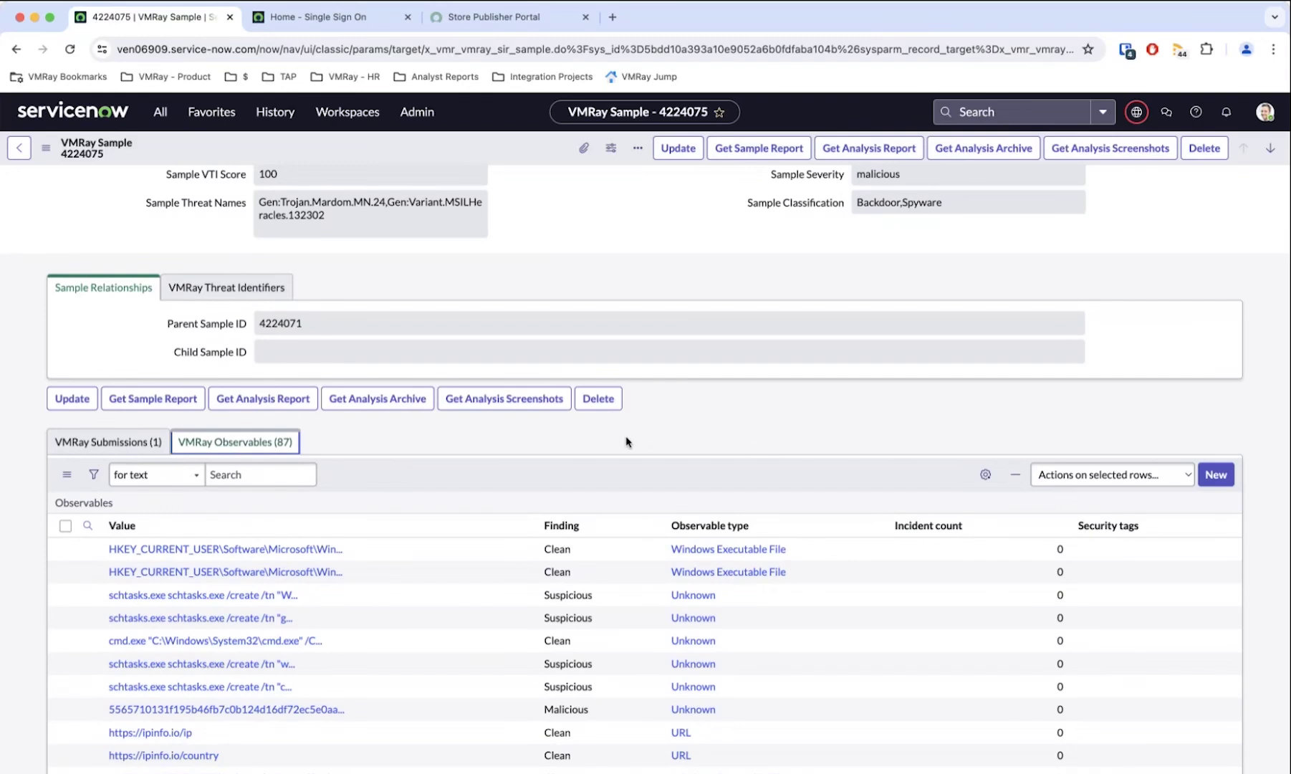
scroll(611, 414, up, 5)
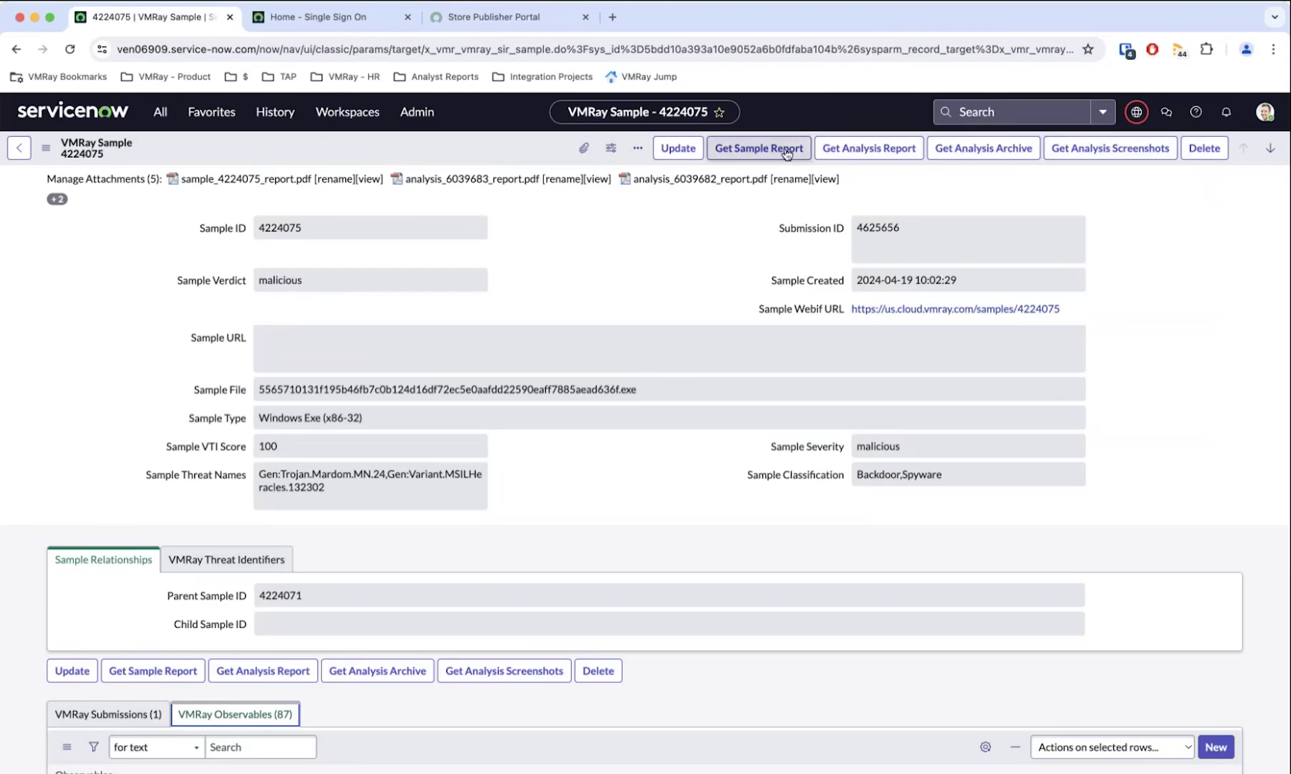
View the sample and analysis 6039683 reports, then fetch screenshots for analyses 6039680–6039683.
click(376, 184)
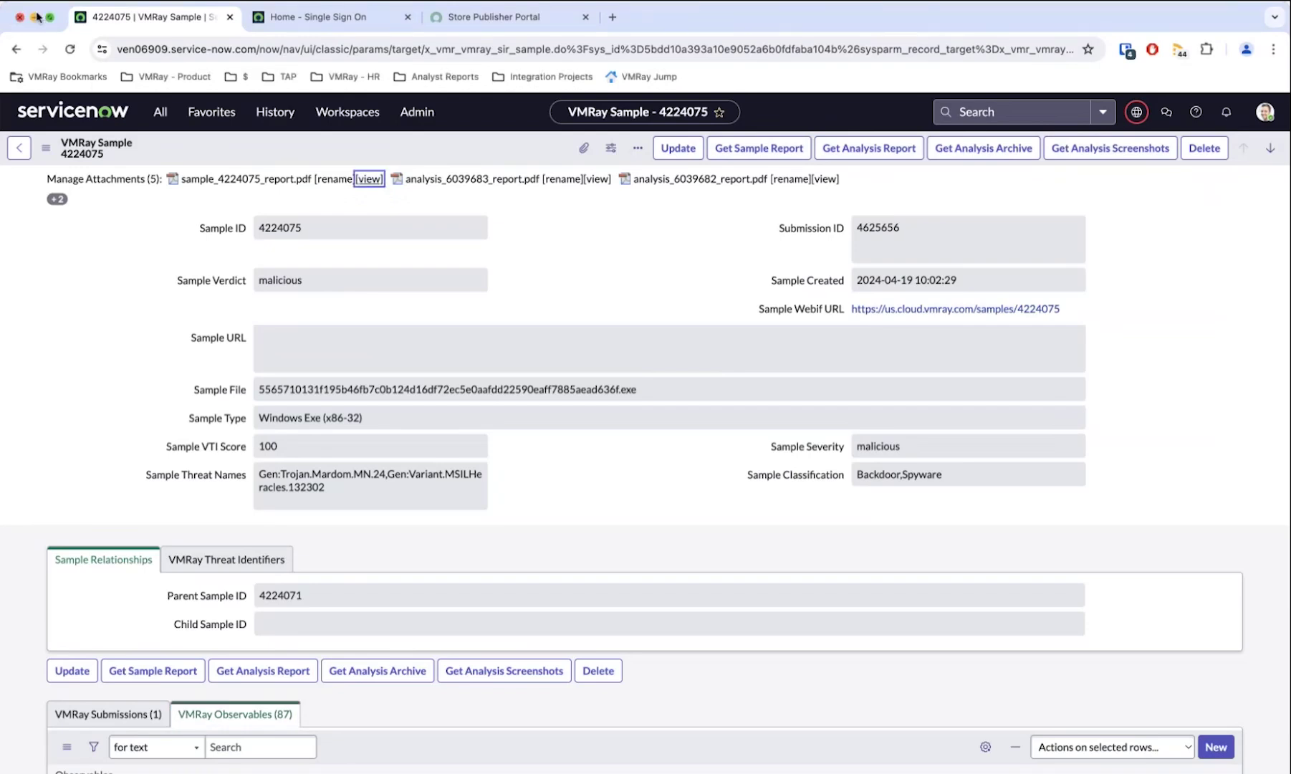
click(604, 181)
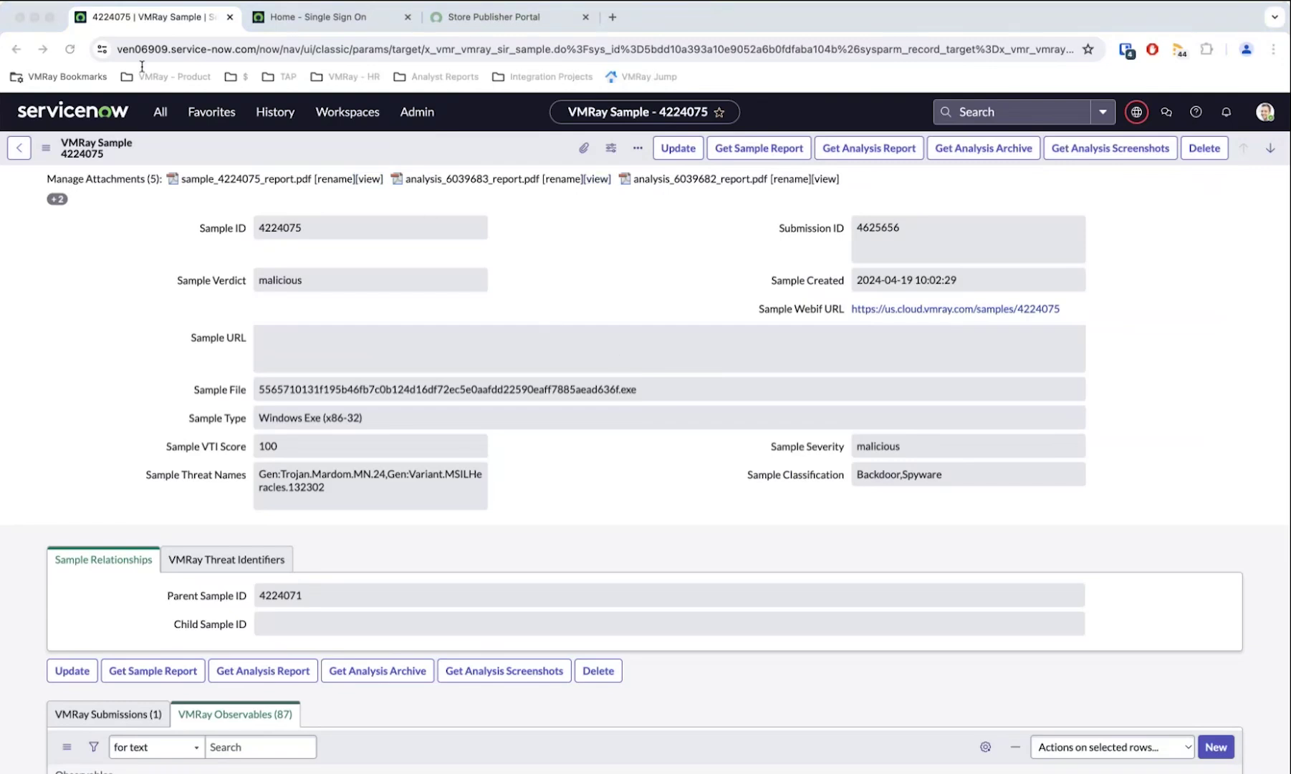
click(11, 16)
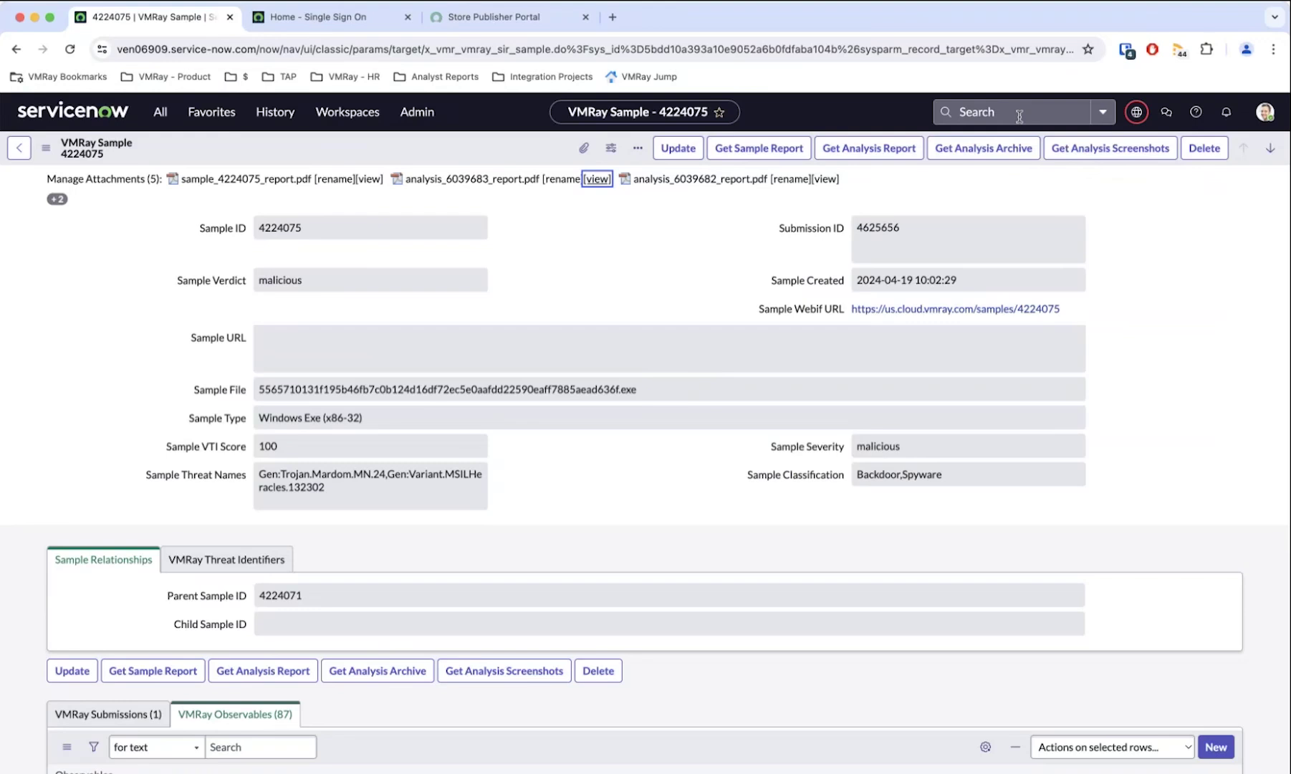
click(1144, 155)
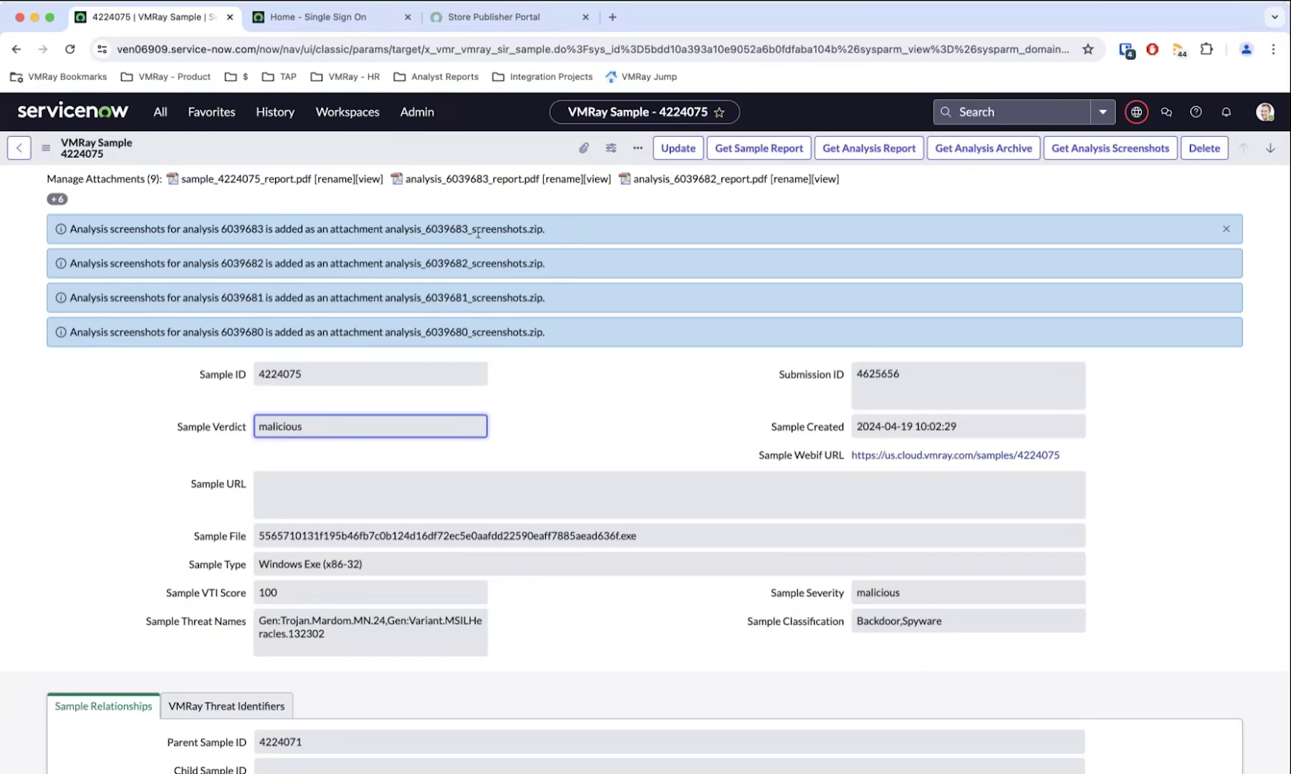
Download analysis_6039683_screenshots.zip from the sample's full list of nine attachments.
click(64, 200)
click(65, 199)
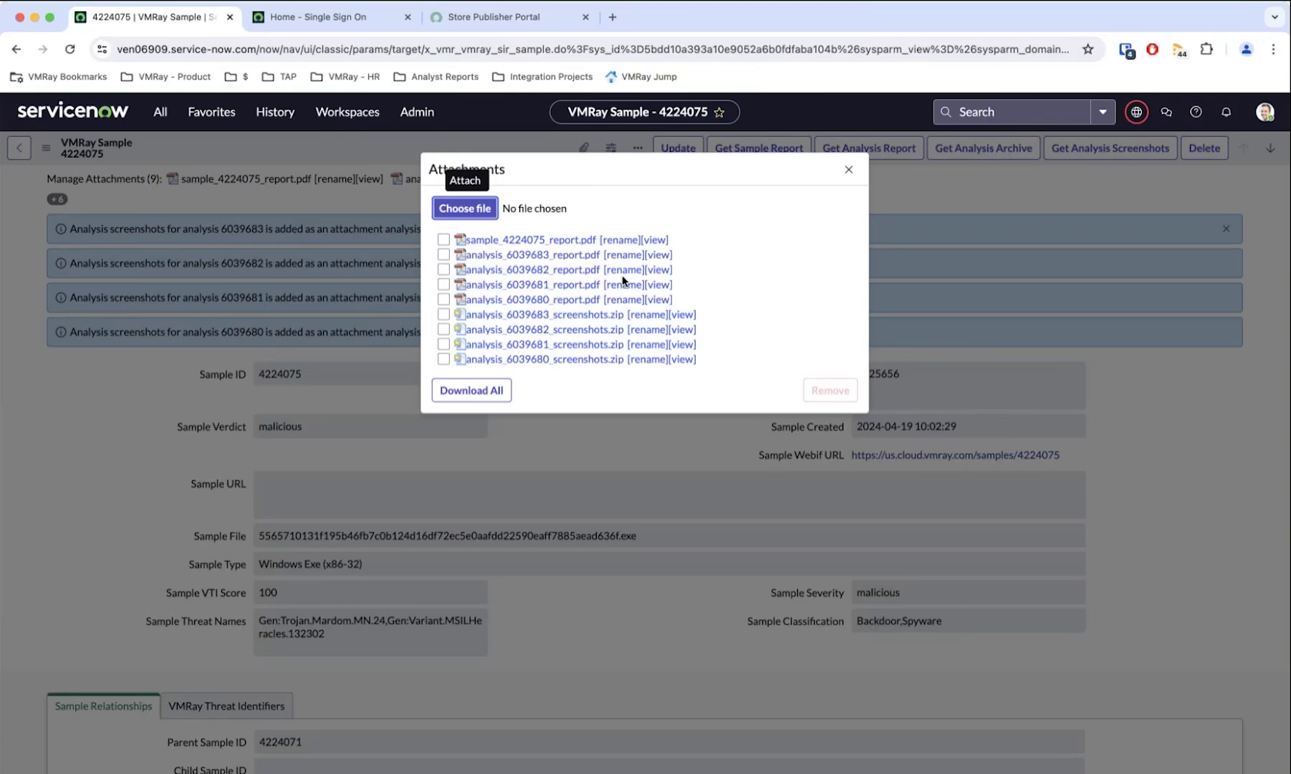
click(689, 319)
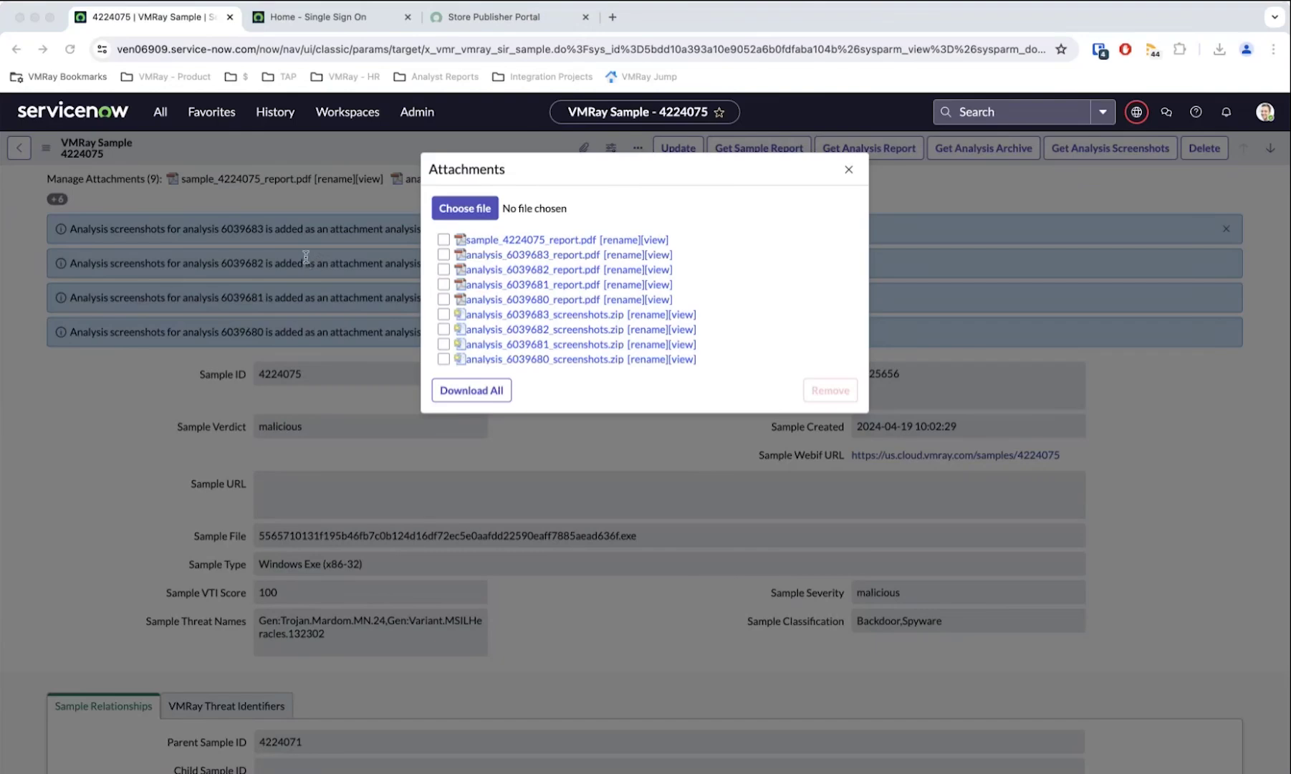
click(375, 354)
scroll(374, 354, down, 15)
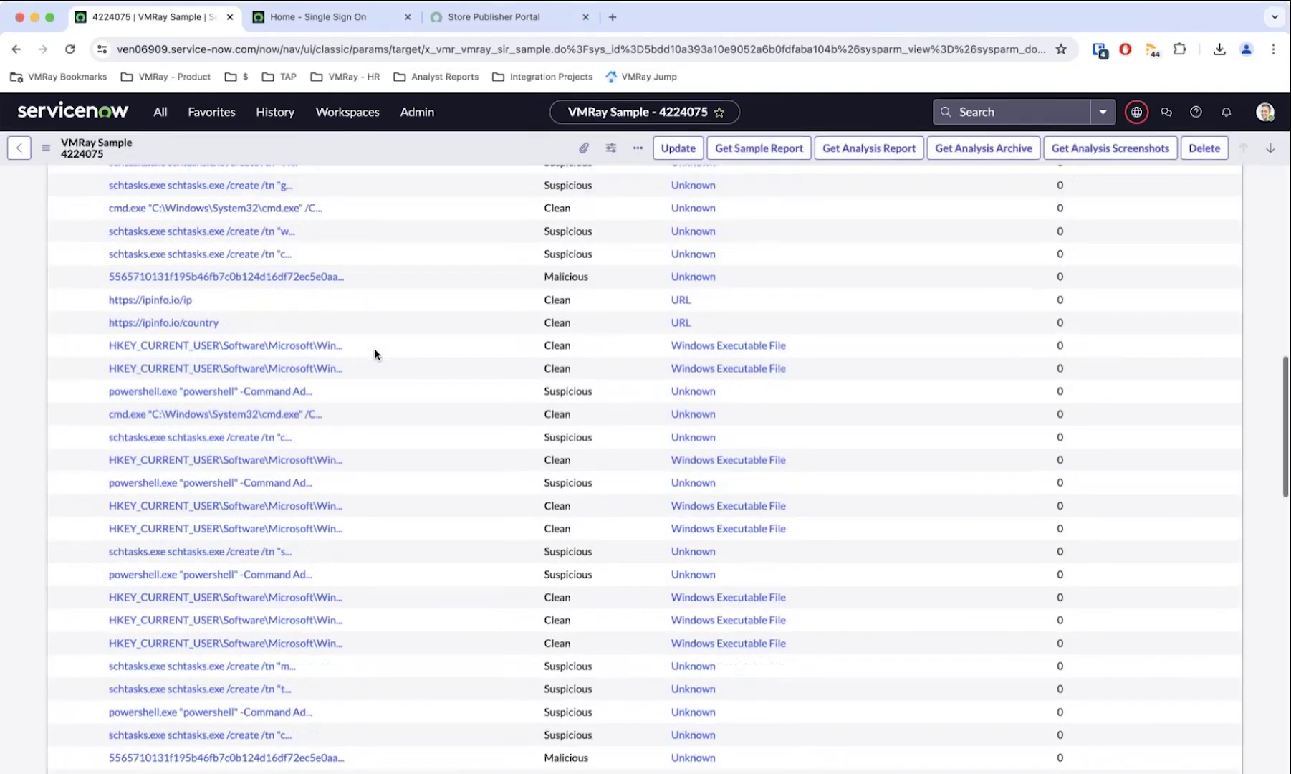
scroll(375, 354, down, 15)
scroll(375, 354, up, 6)
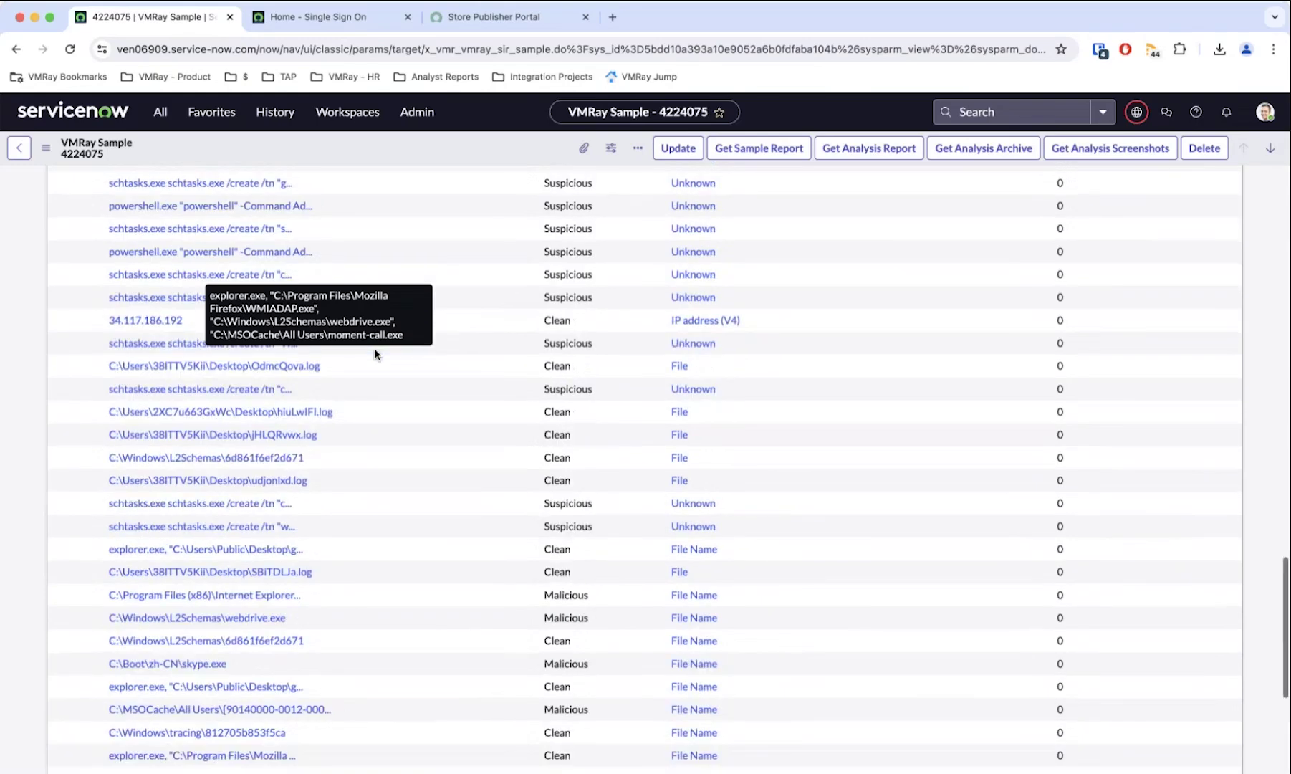
scroll(375, 354, up, 20)
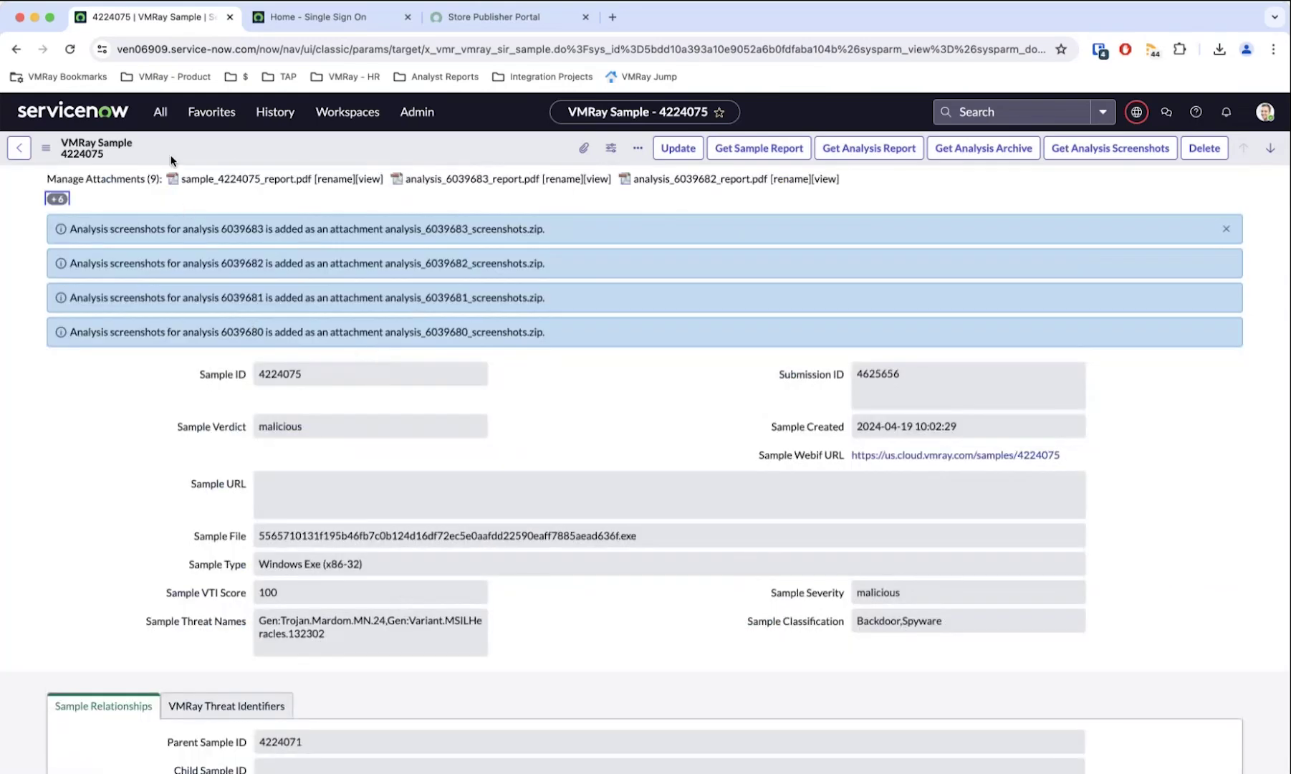
Filter the navigator for 'obser' and open Threat Intelligence > IoC Repository > Observables.
click(161, 112)
text(vmra)
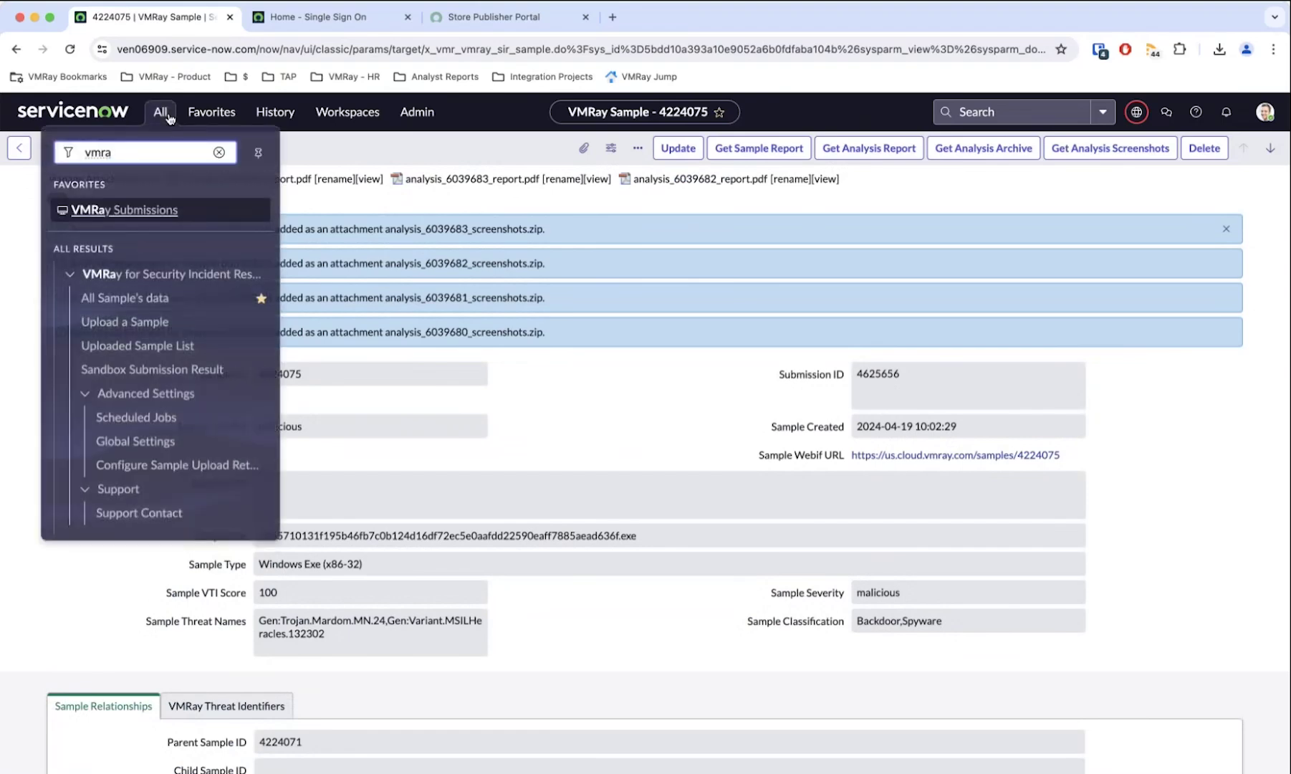
double_click(142, 163)
text(o)
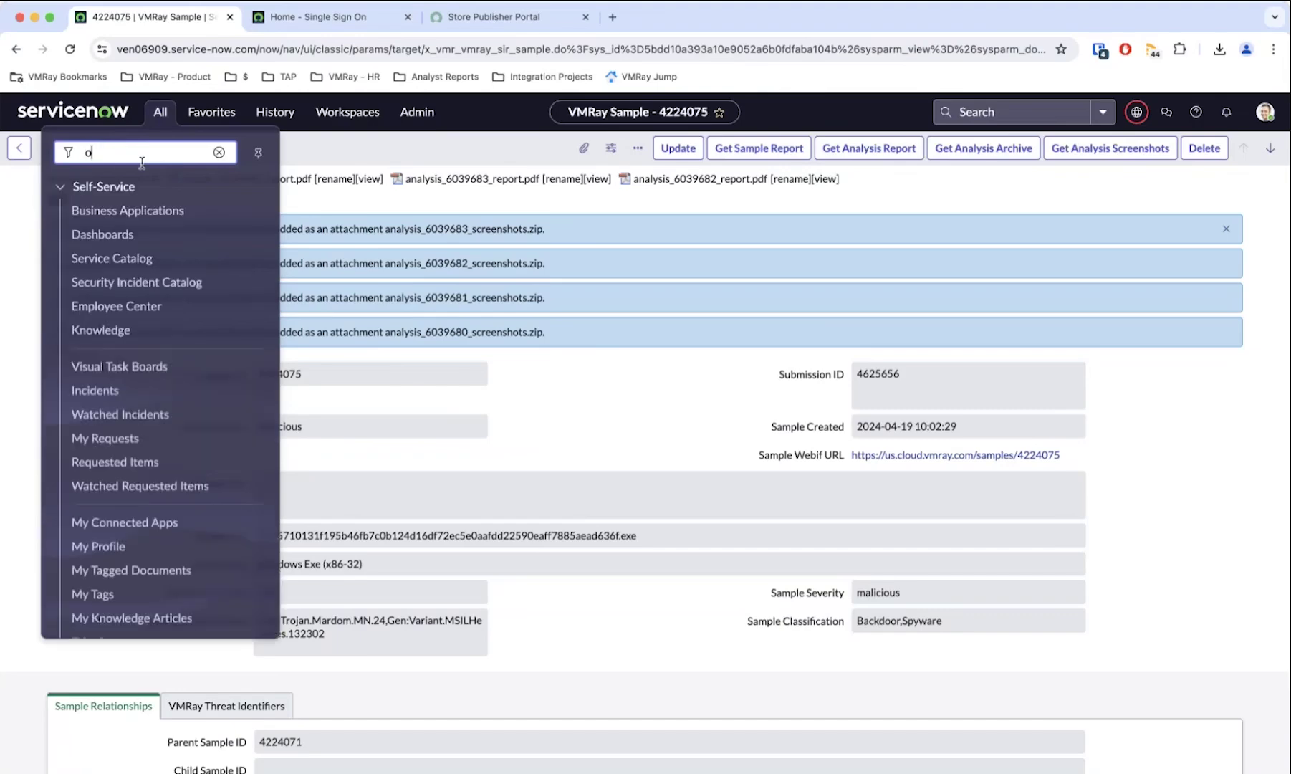
text(bsre)
key(BackSpace)
key(BackSpace)
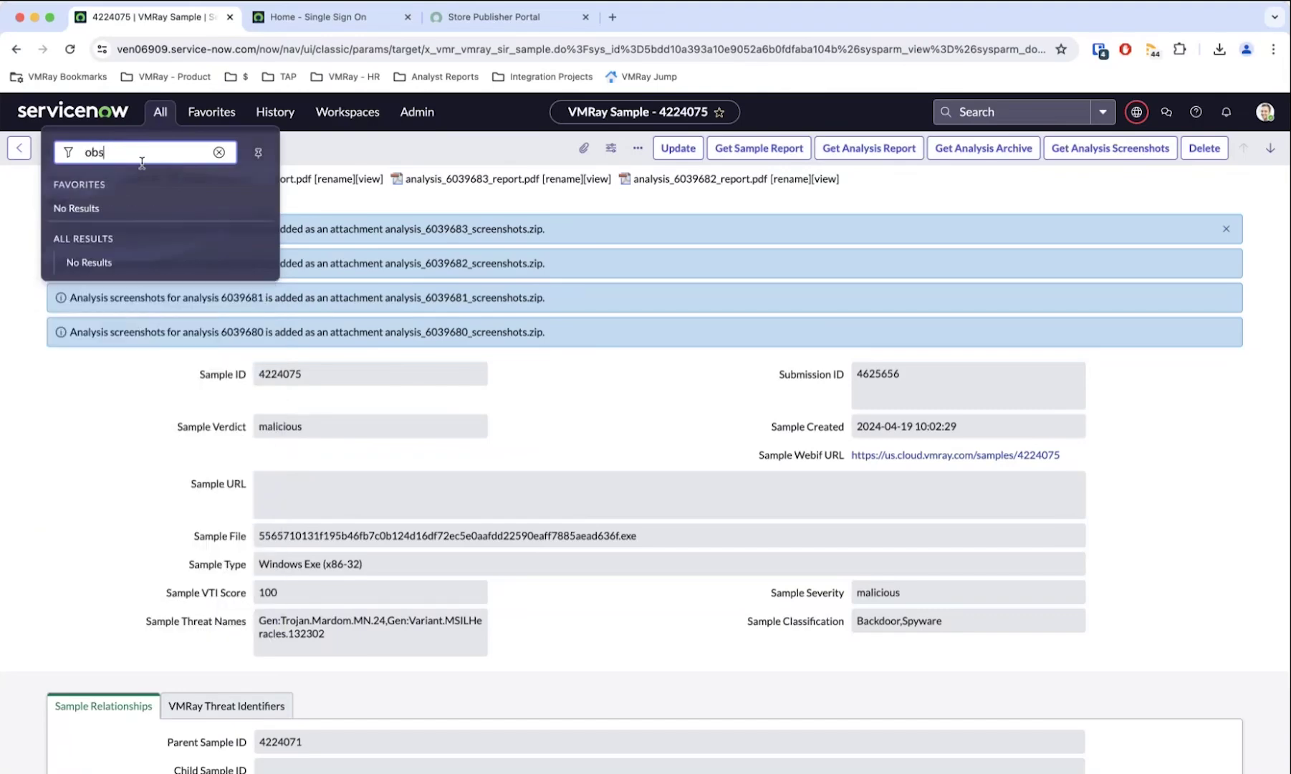
text(er)
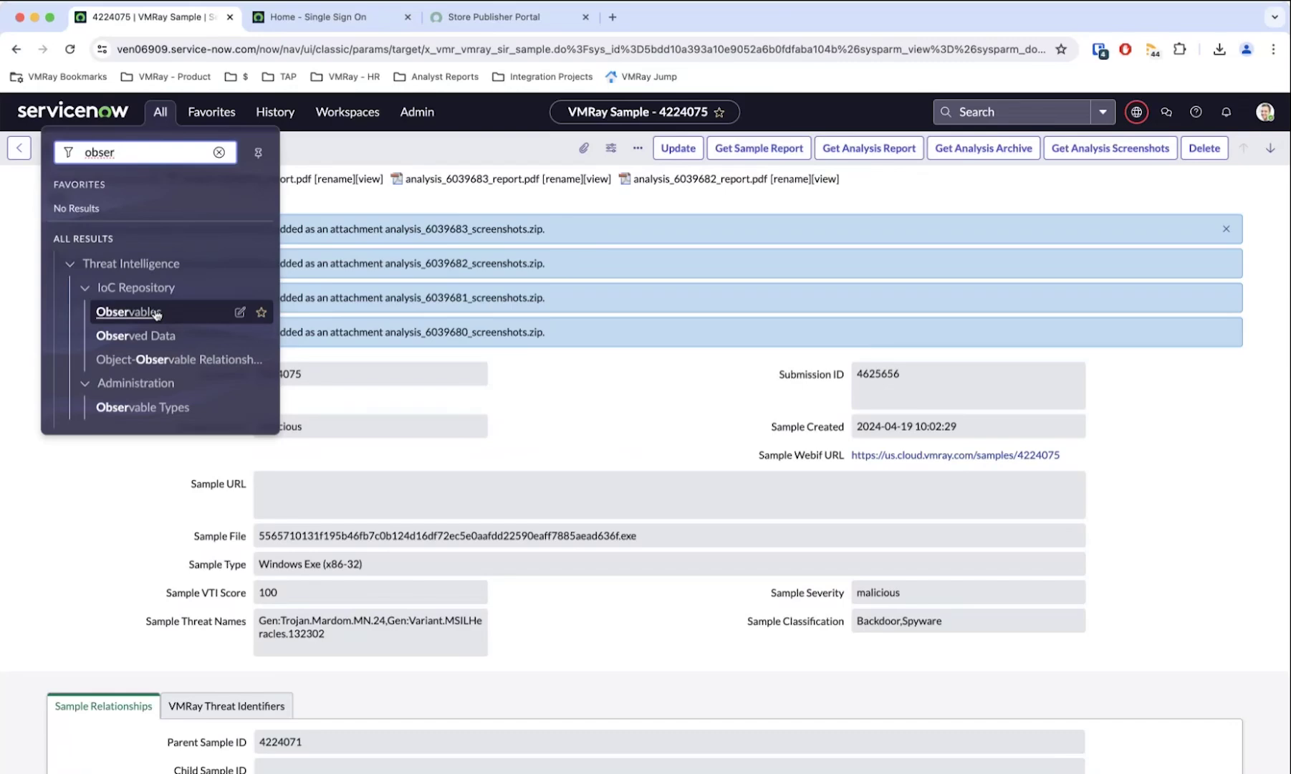
click(123, 313)
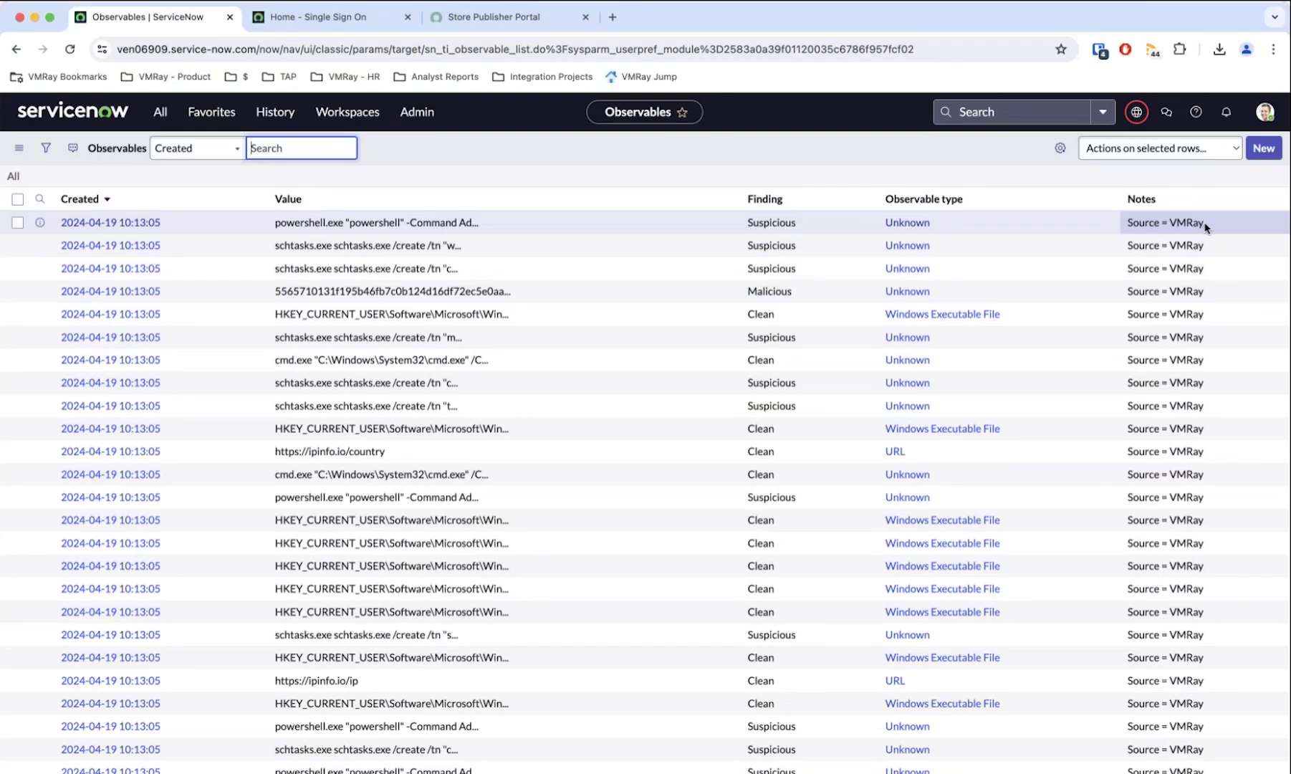
Open the powershell Add-MpPreference observable record, sourced from VMRay sample 4224075.
click(108, 223)
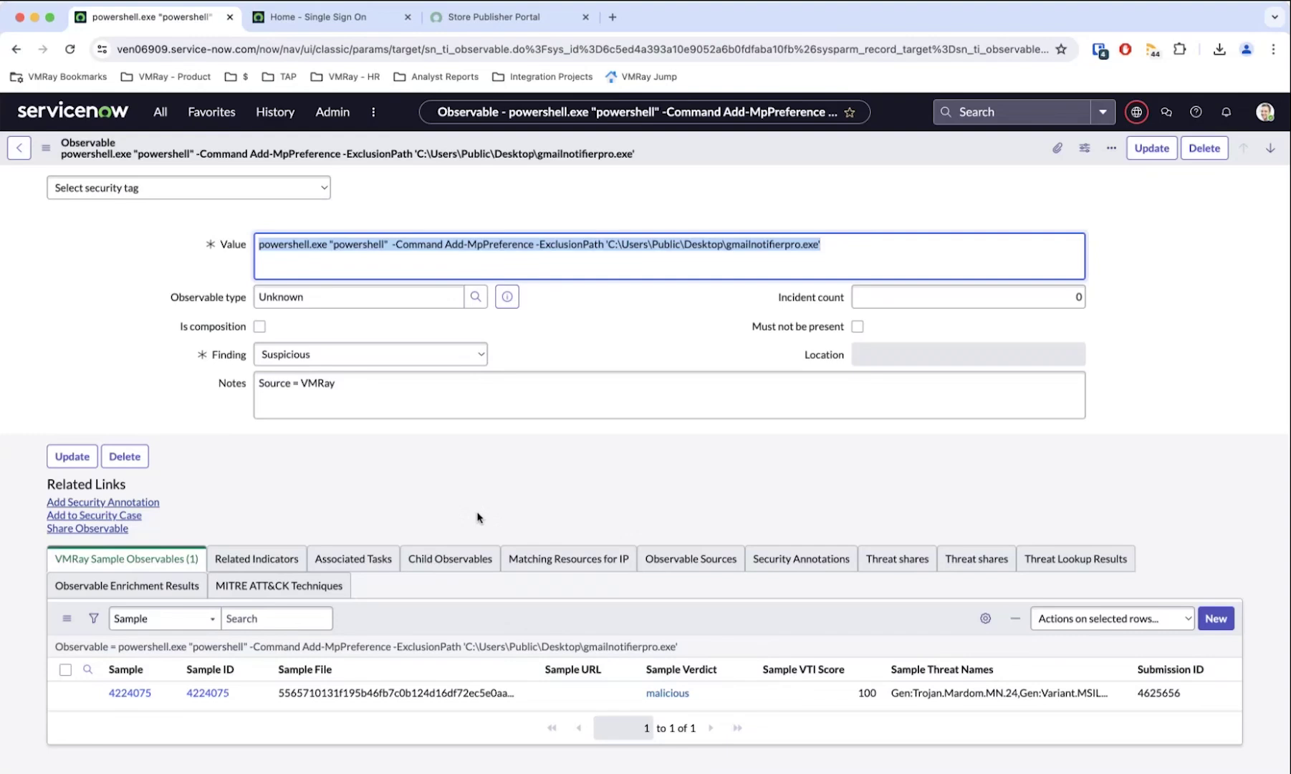
click(195, 115)
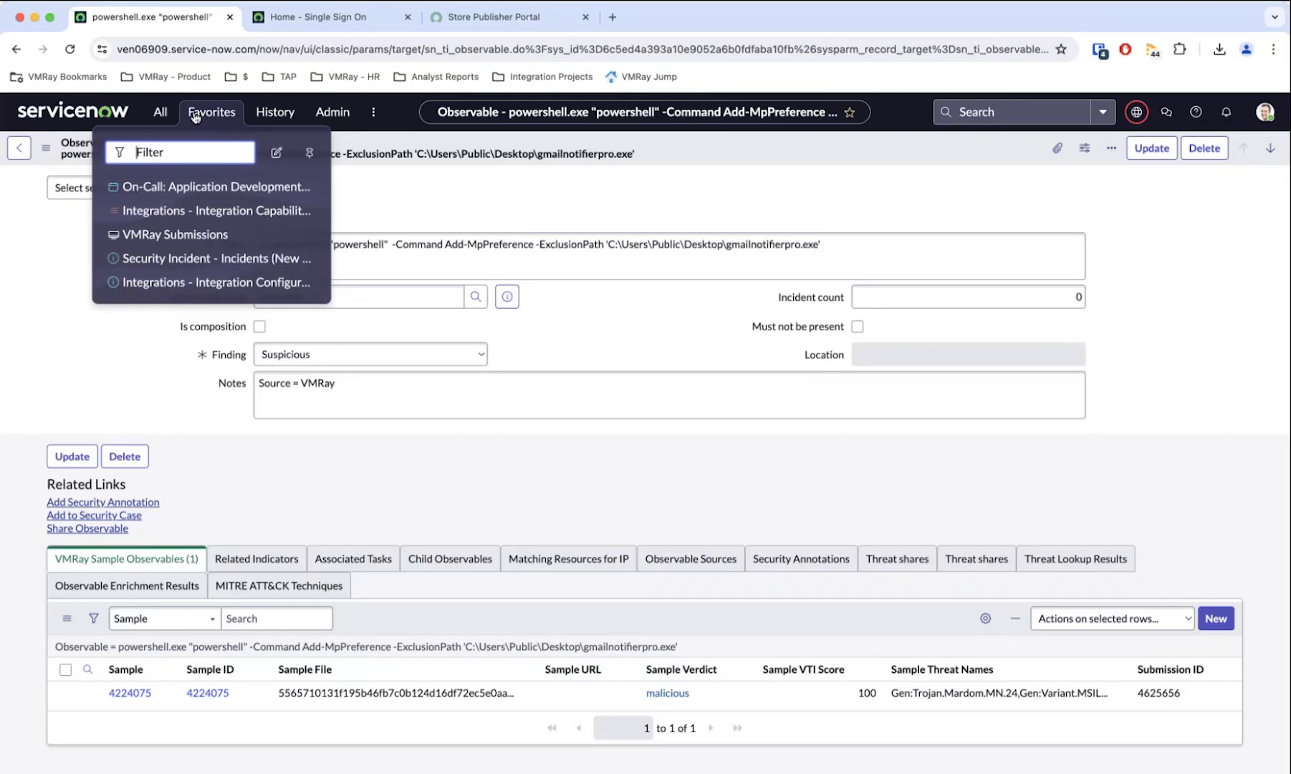
From Integration Capabilities, open Sandbox Submission and its VMRay Sandbox Submission implementation.
click(191, 211)
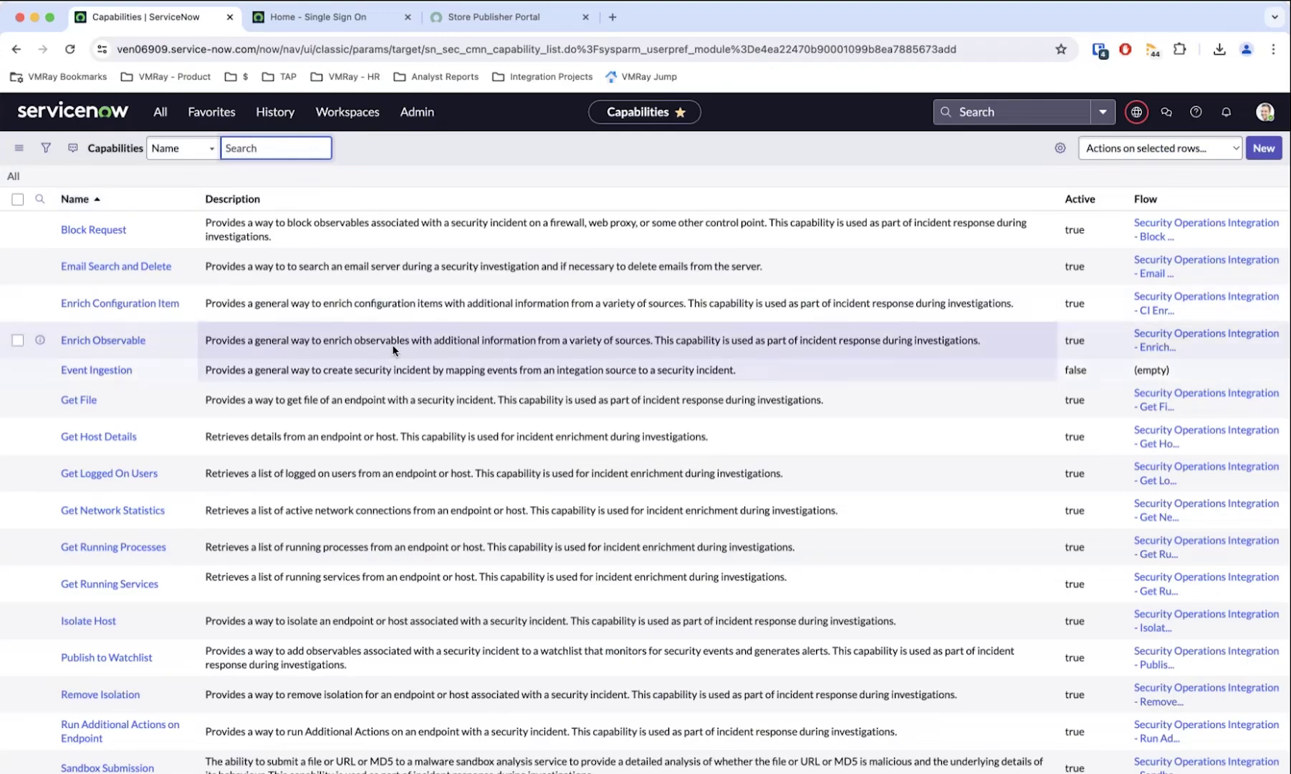
scroll(385, 331, down, 3)
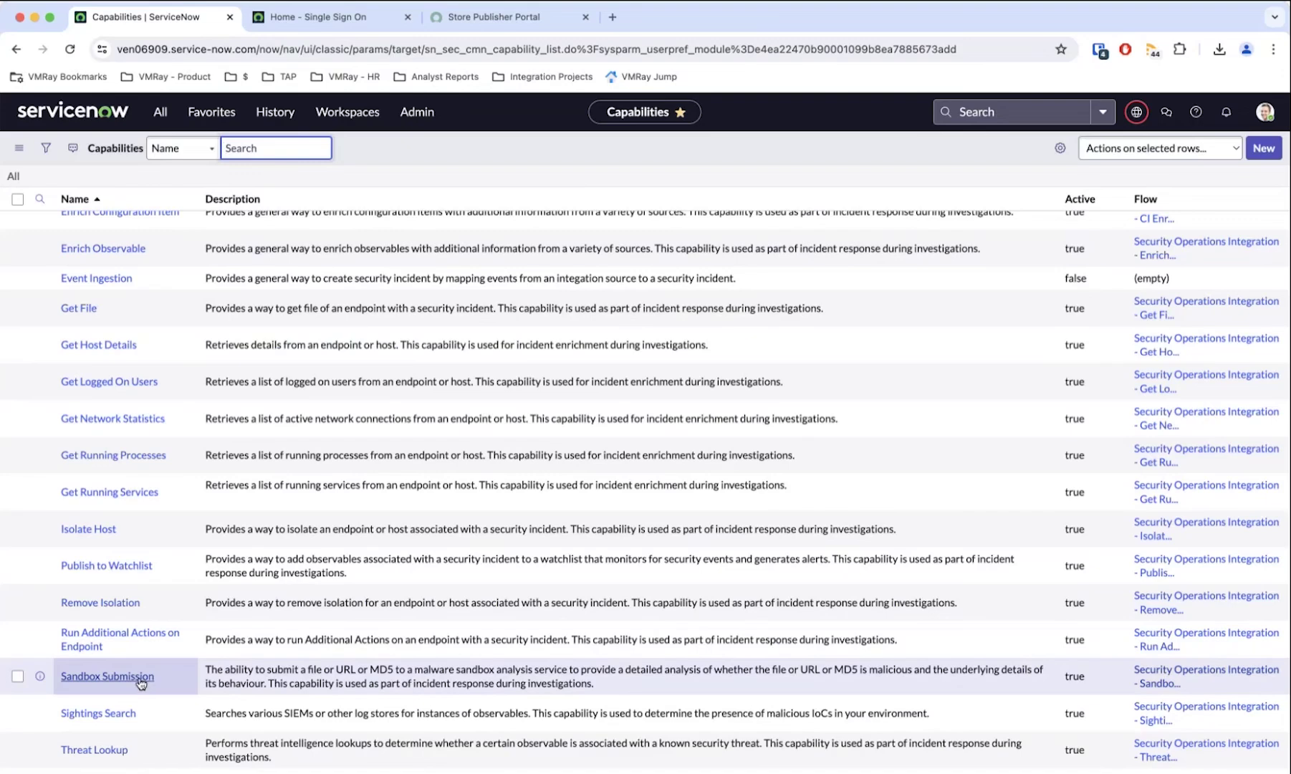
click(142, 681)
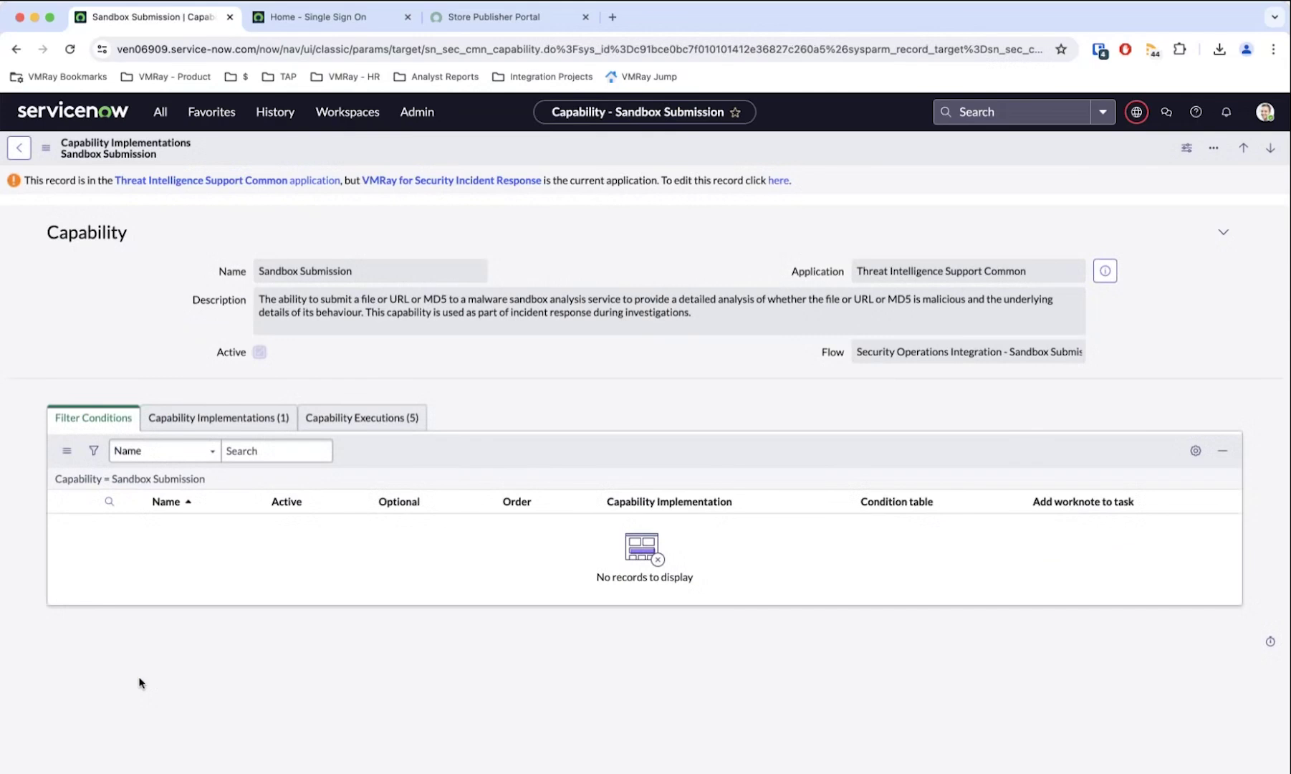
click(219, 417)
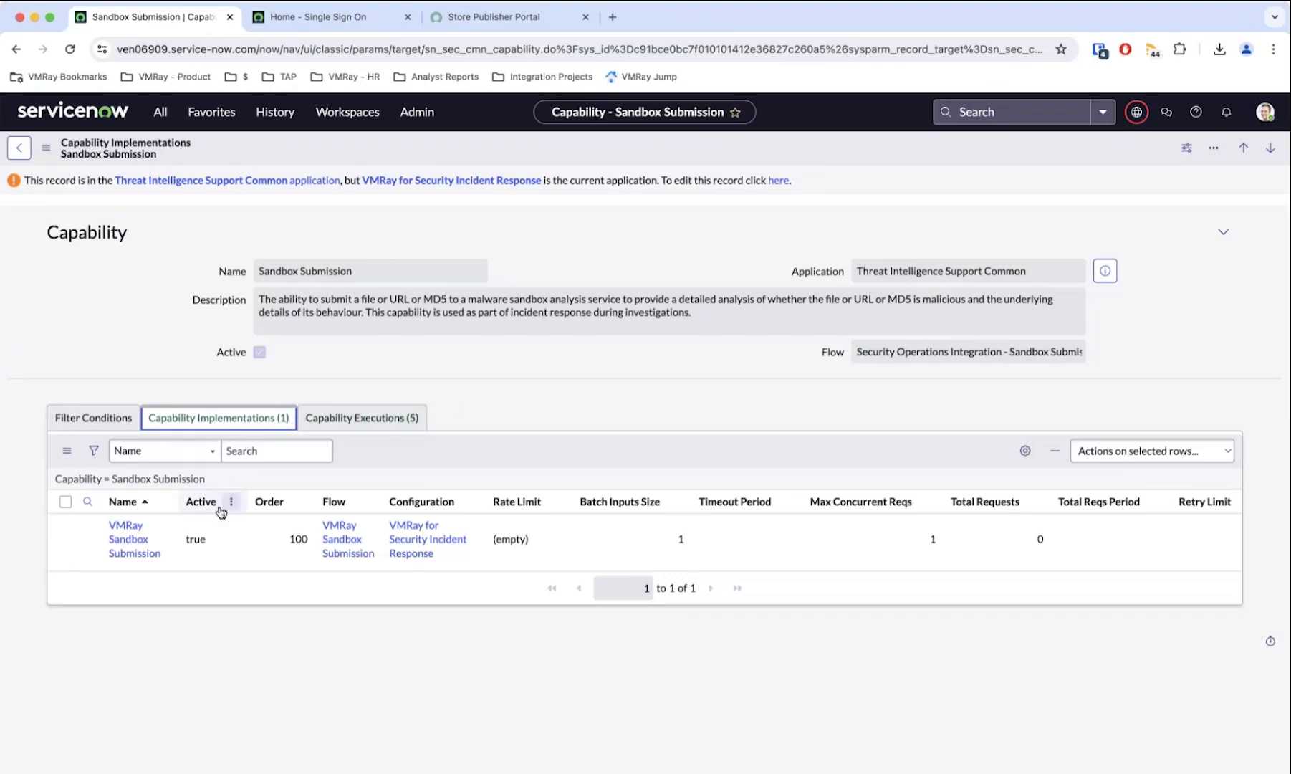
click(141, 548)
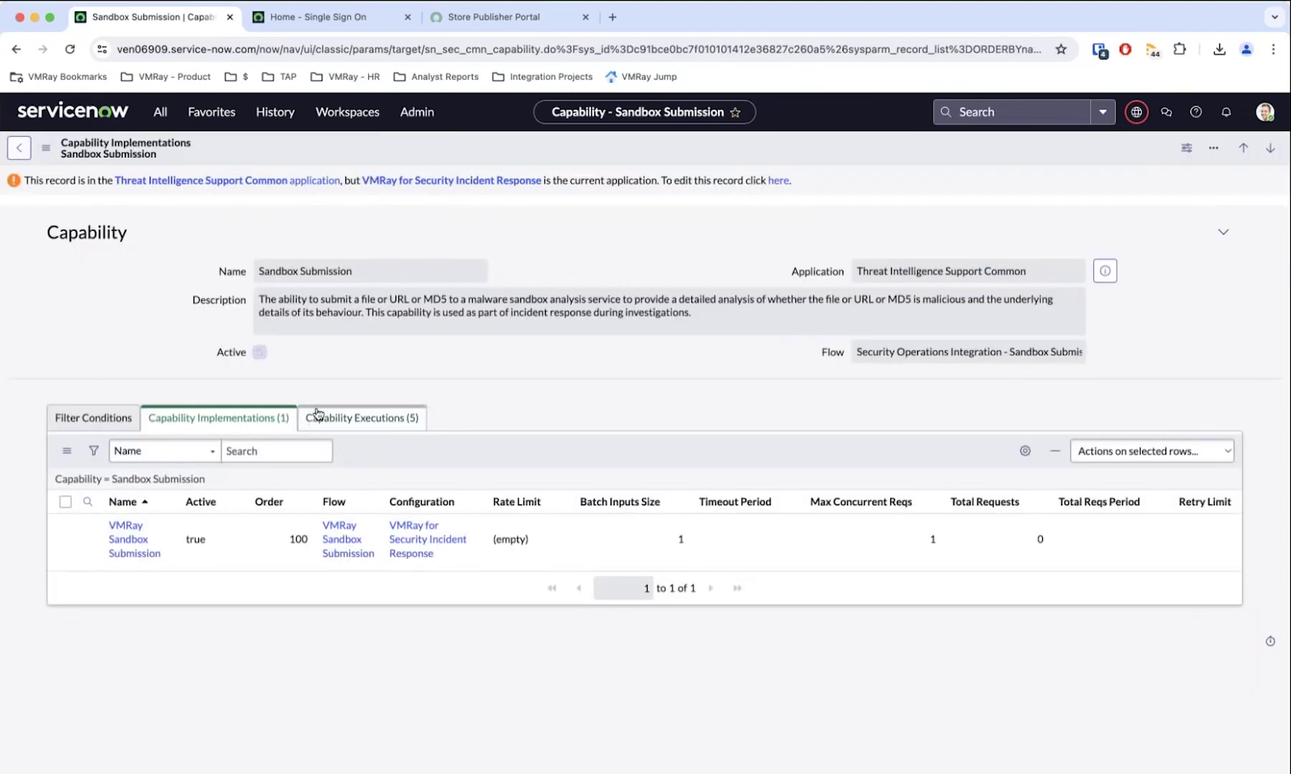
click(424, 534)
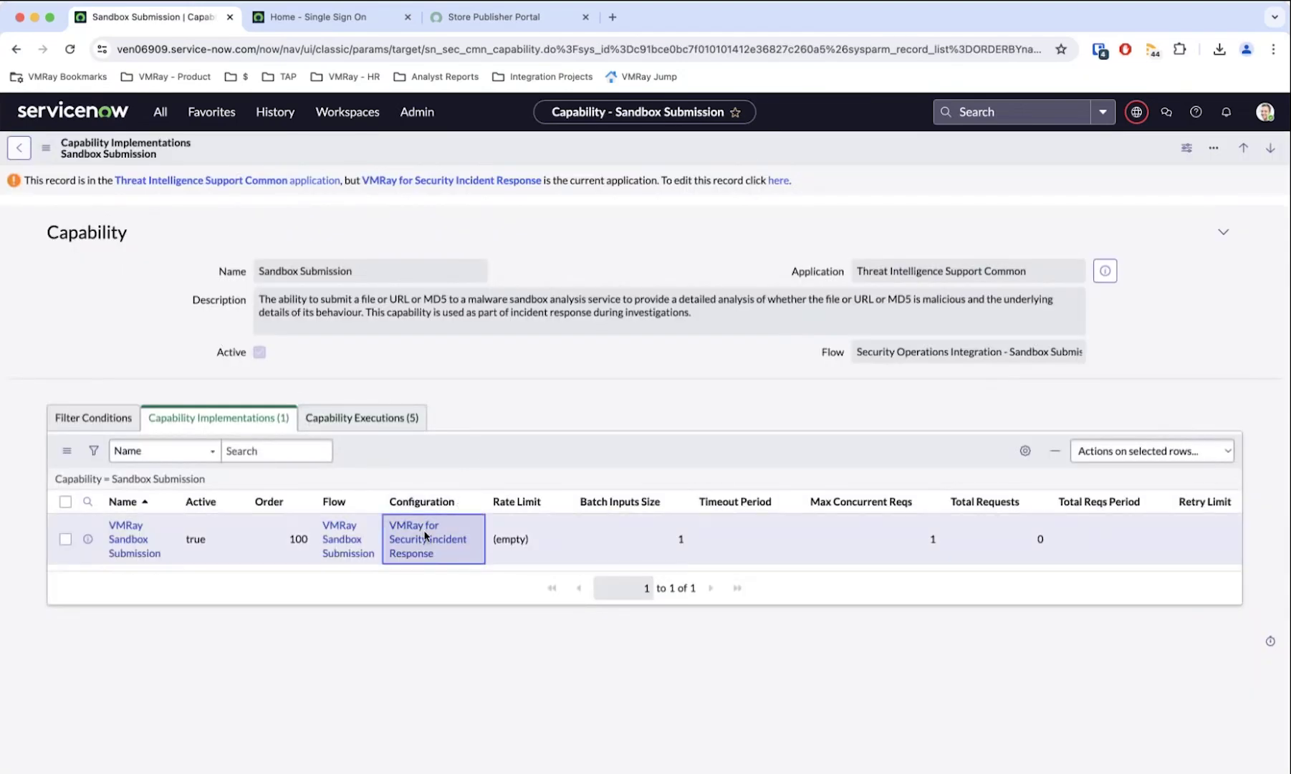
Open the VMRay for Security Incident Response integration item and review its seven configurations, including API URL and page size 100.
click(417, 542)
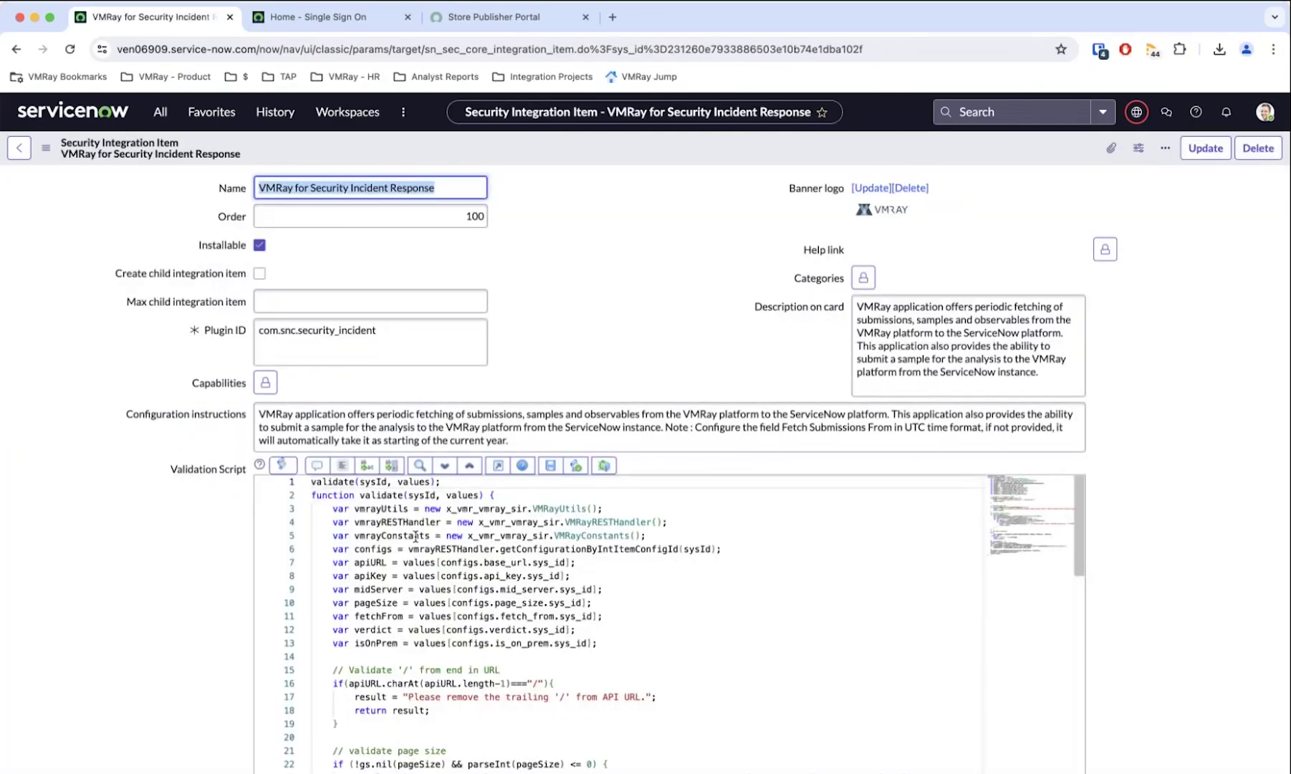
scroll(657, 305, down, 4)
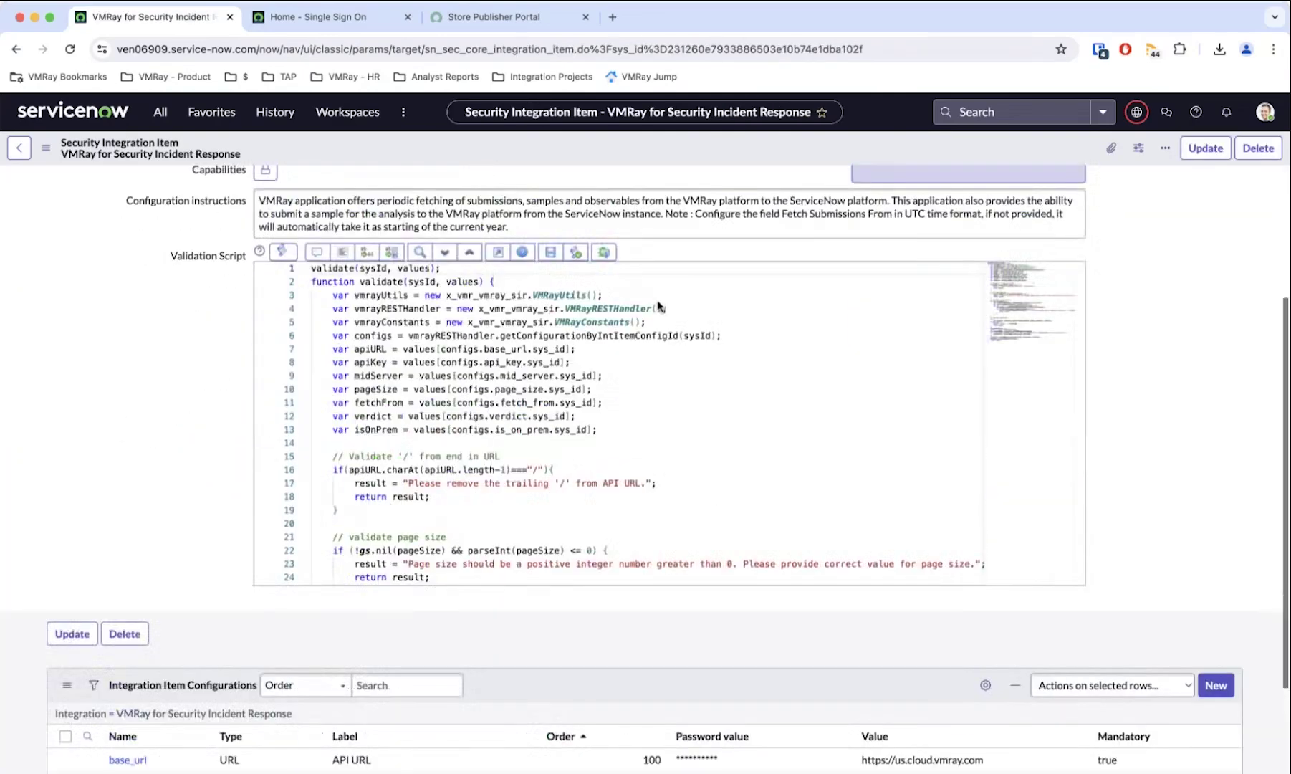
scroll(150, 470, down, 2)
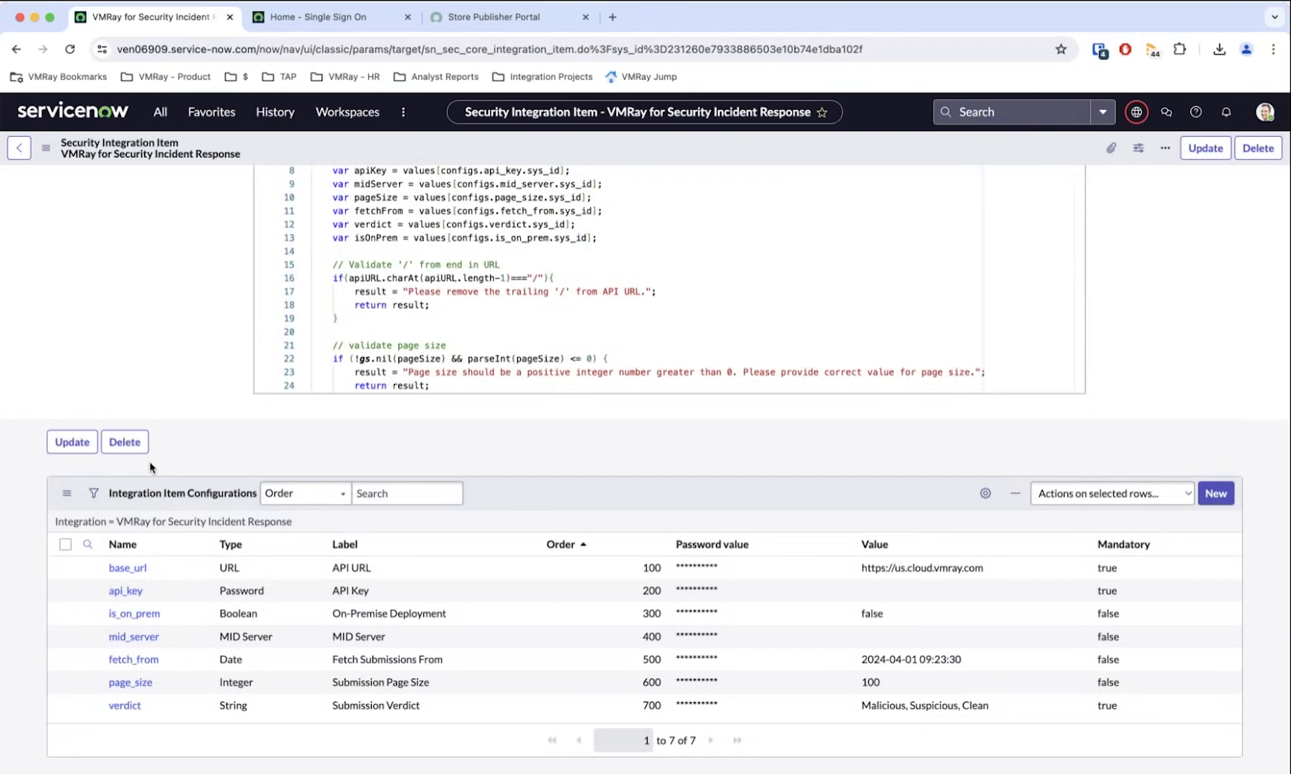
scroll(150, 469, up, 6)
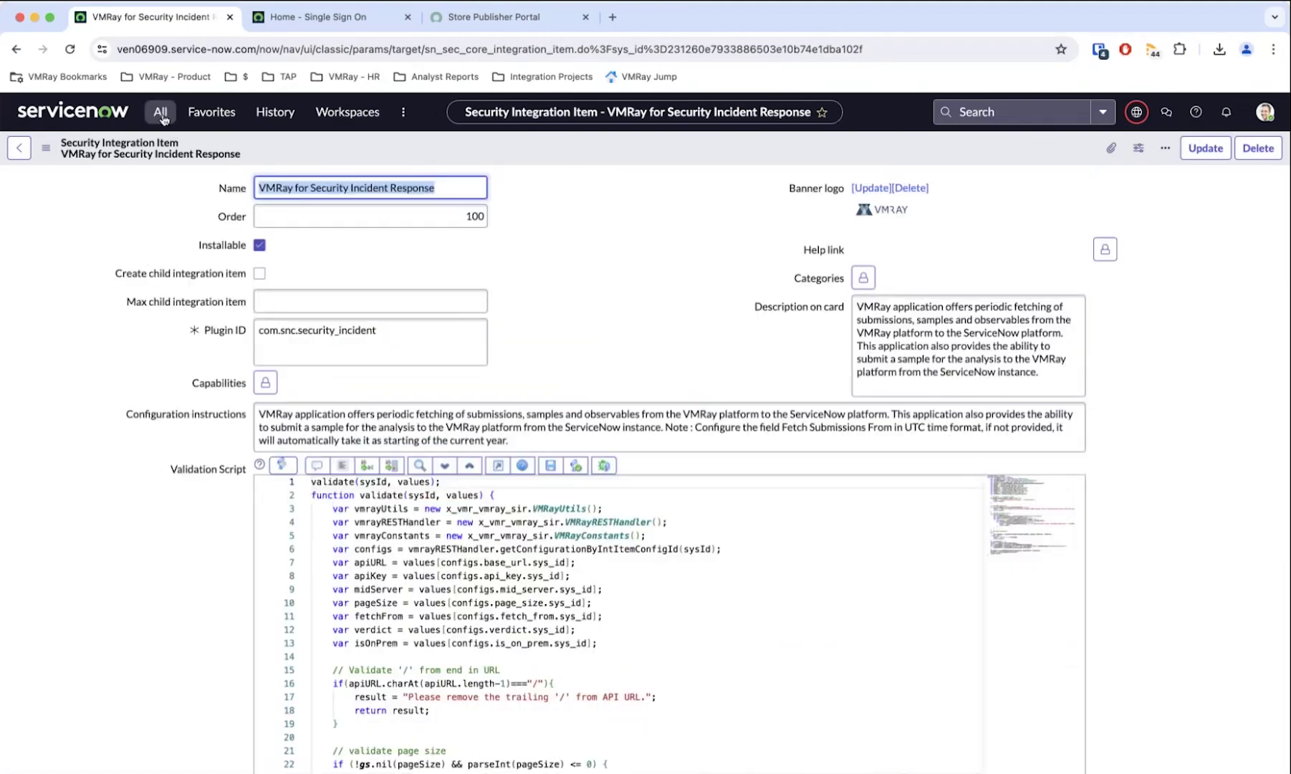
From the Sandbox Submission capability's past executions, open security incident SIR0010004 (Cancelled, risk score 47).
click(16, 152)
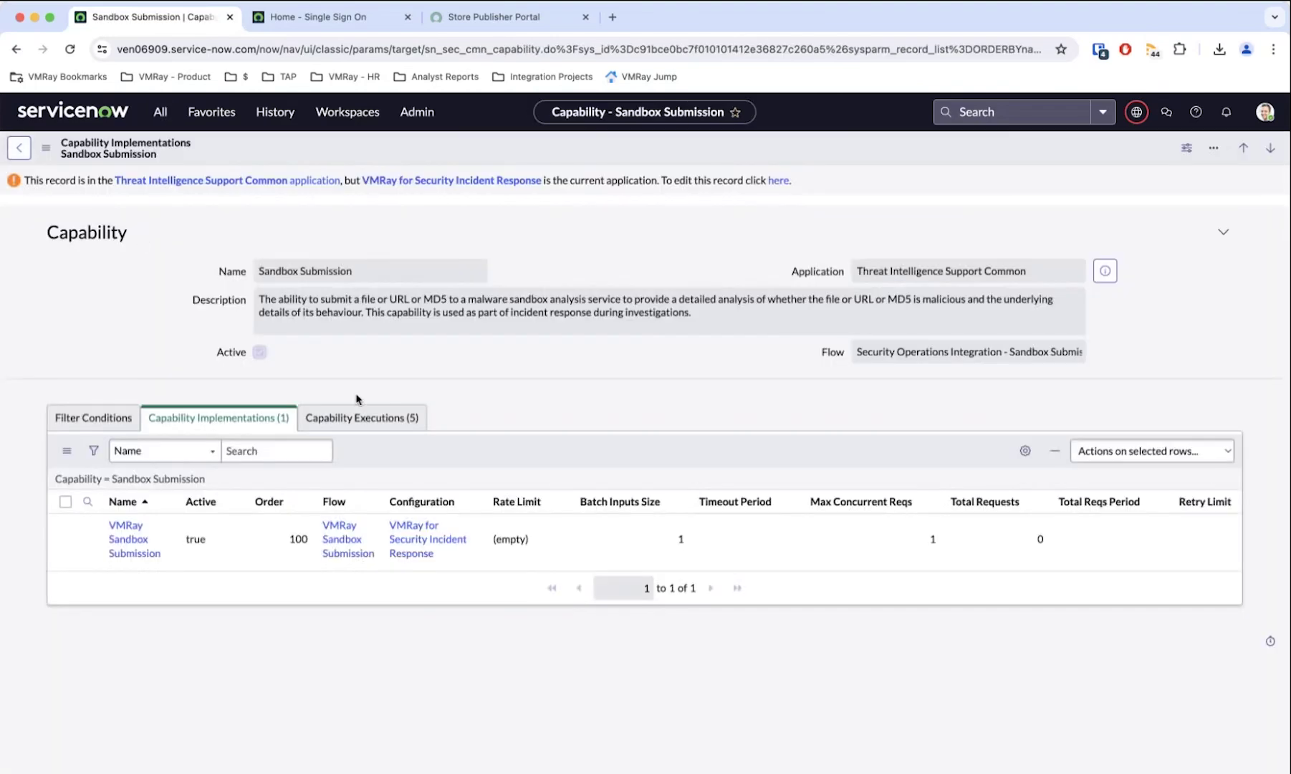
click(358, 419)
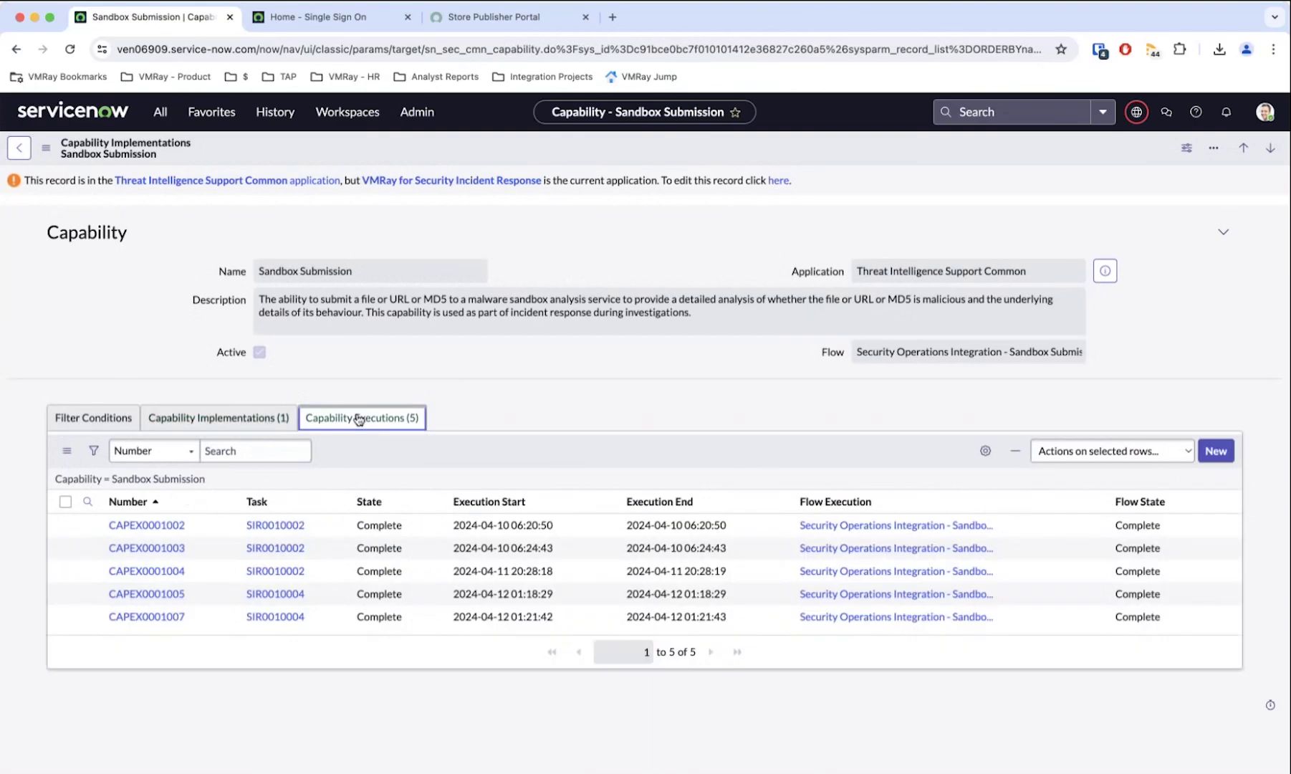
click(290, 617)
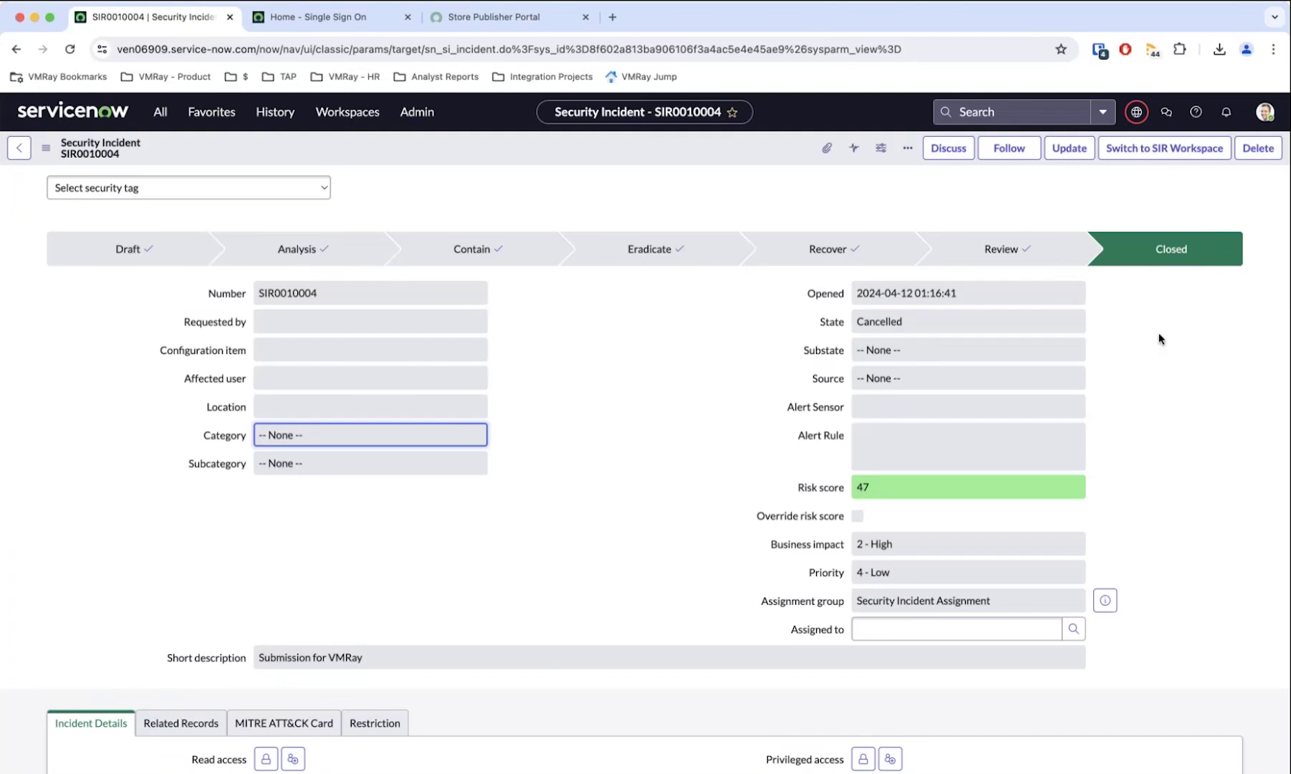
Show all of SIR0010004's related lists and view its security scan request SR0001004, an IoC lookup.
scroll(1158, 337, down, 10)
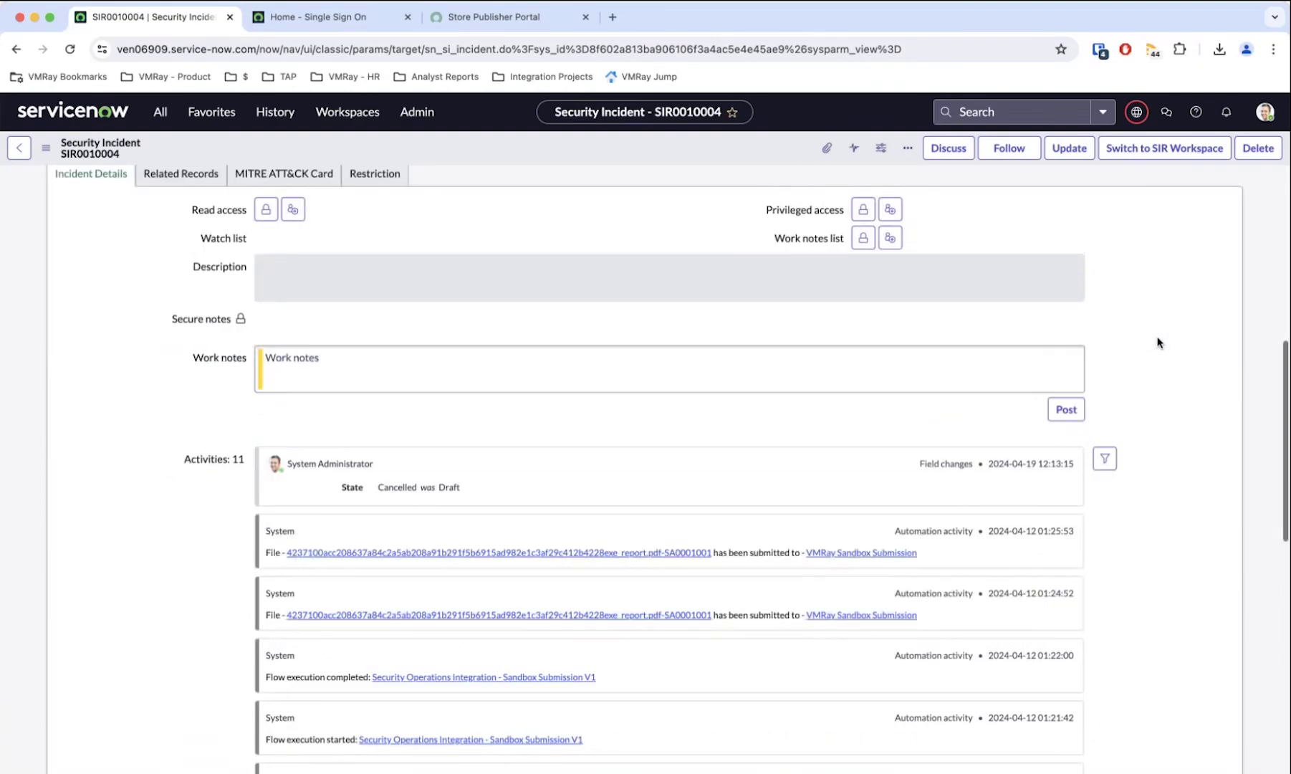
scroll(1146, 338, down, 3)
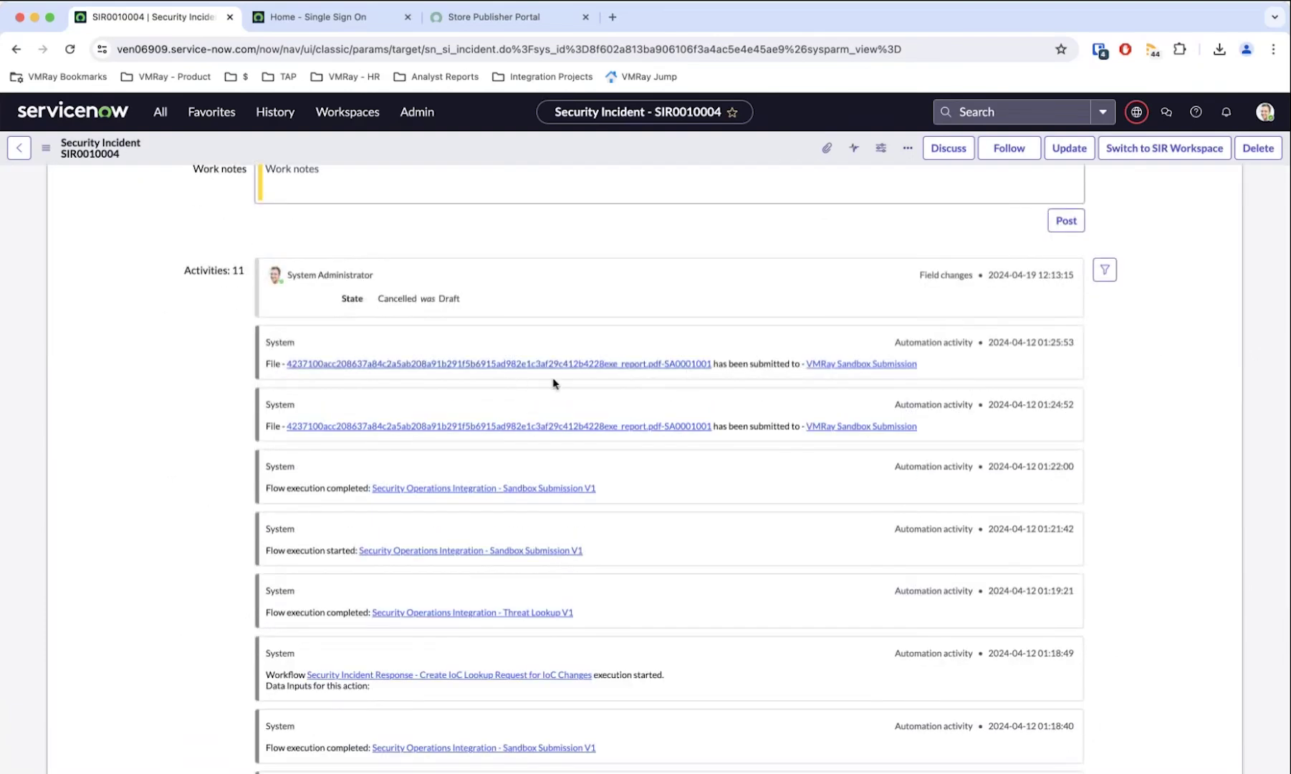
scroll(774, 486, down, 1)
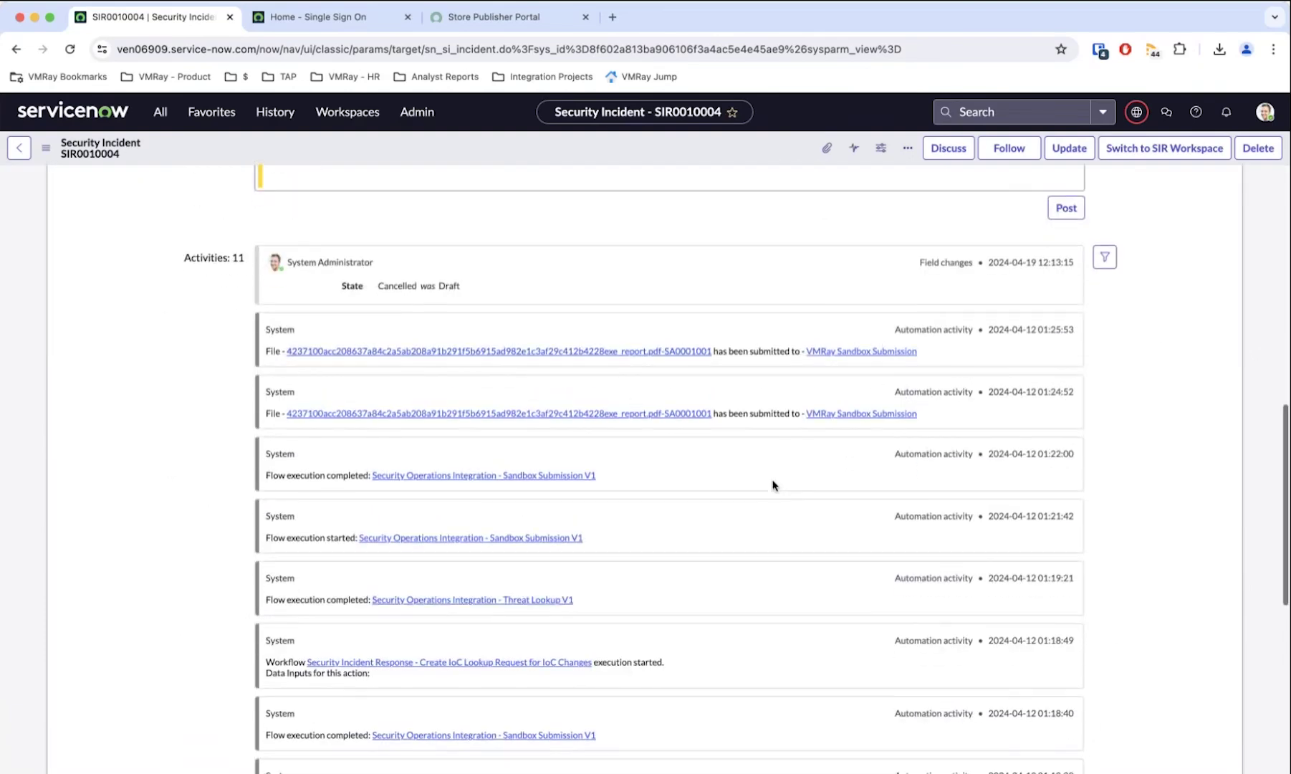
scroll(772, 484, down, 10)
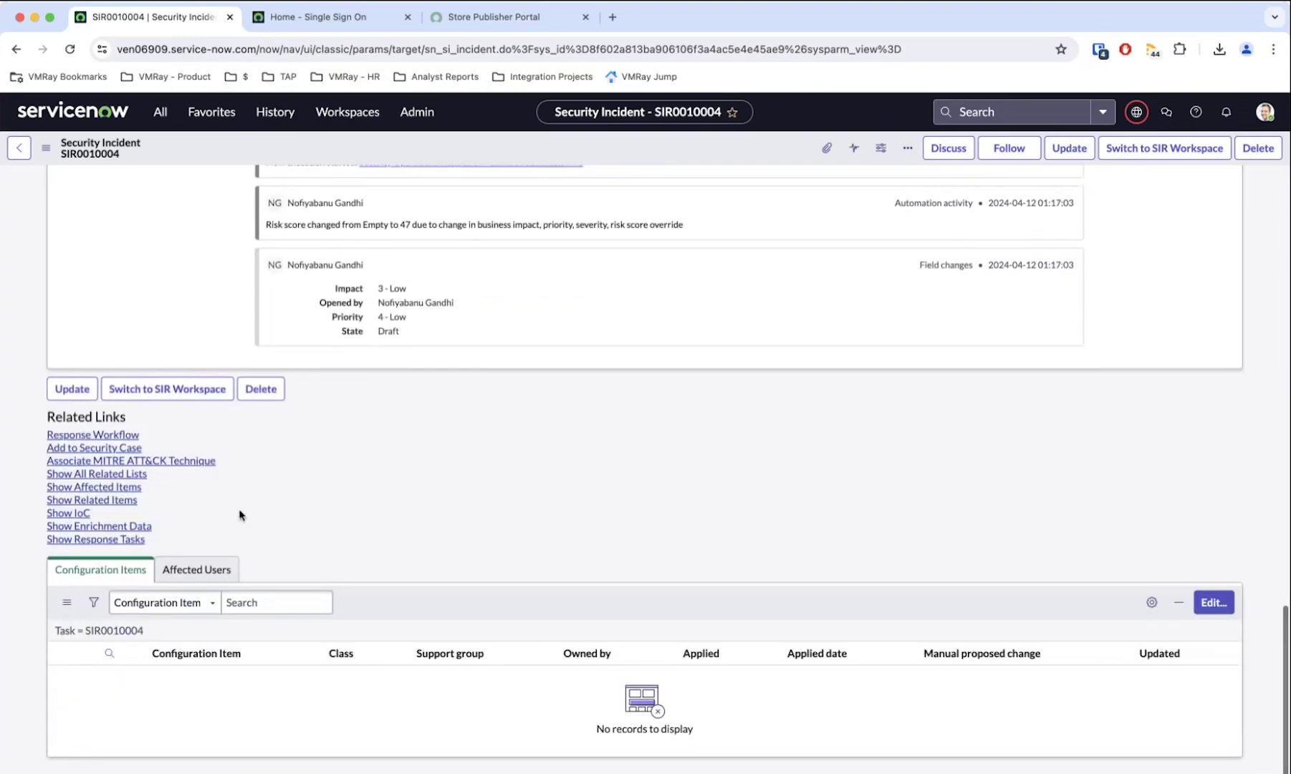
click(132, 474)
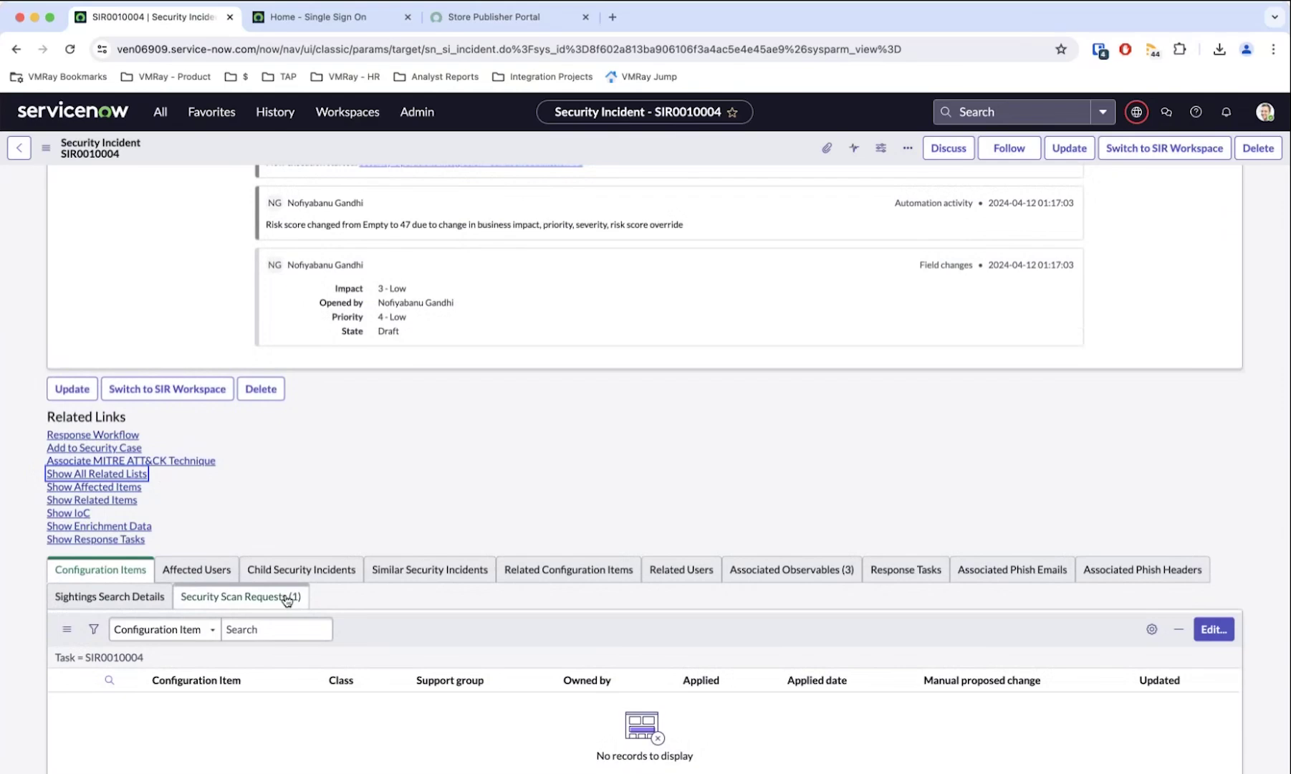
click(286, 599)
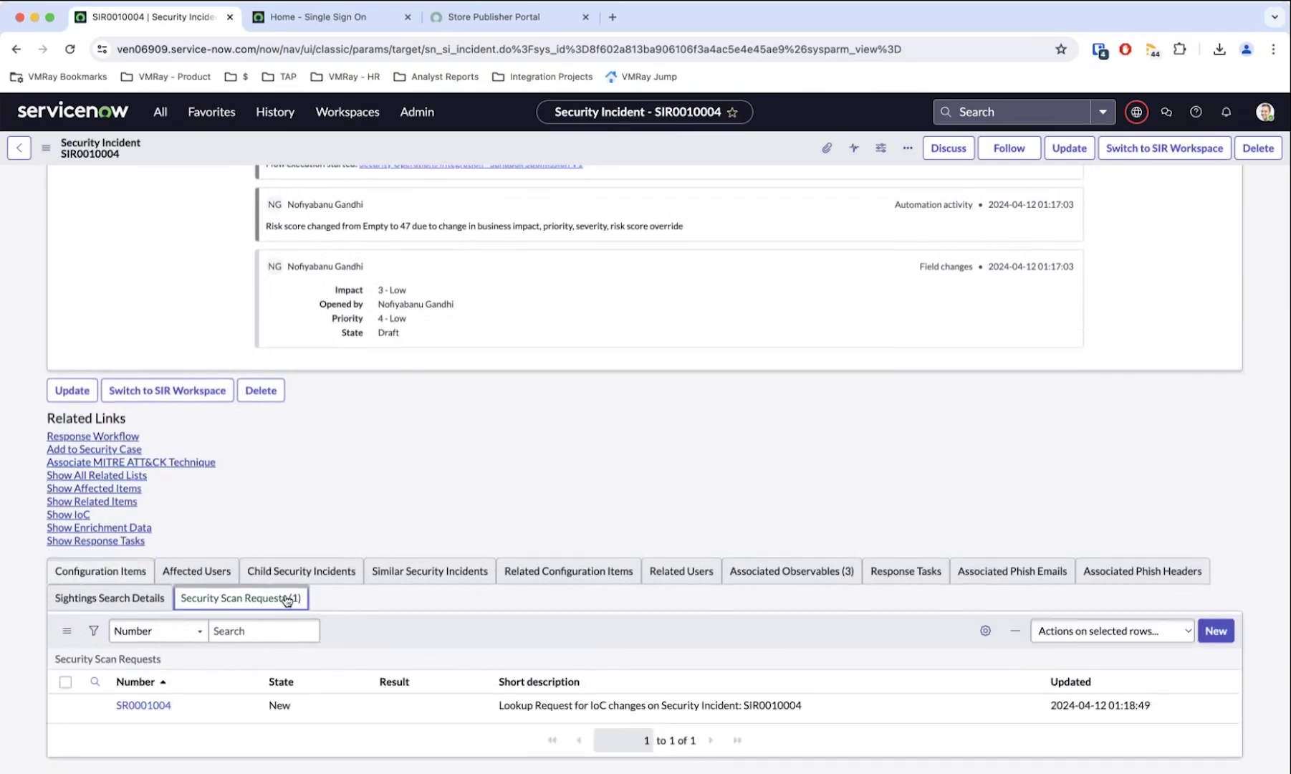
click(153, 707)
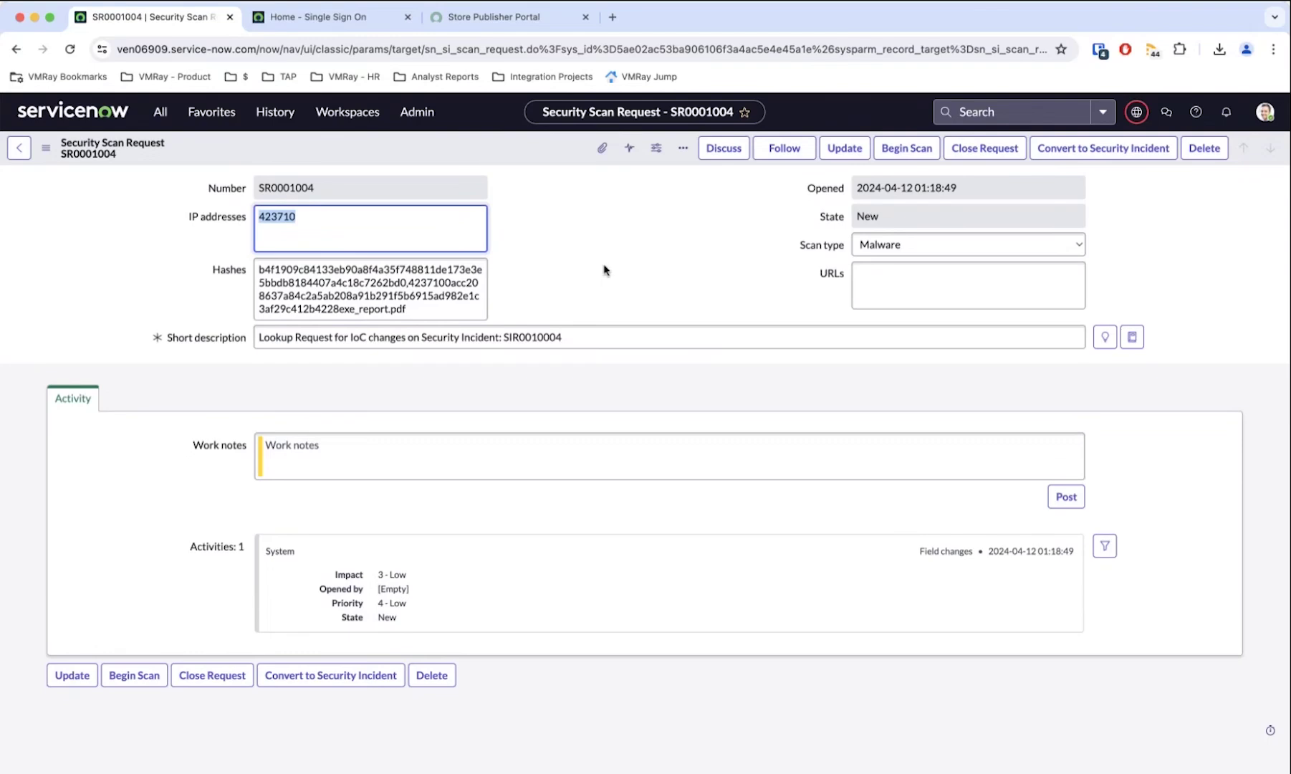
click(18, 147)
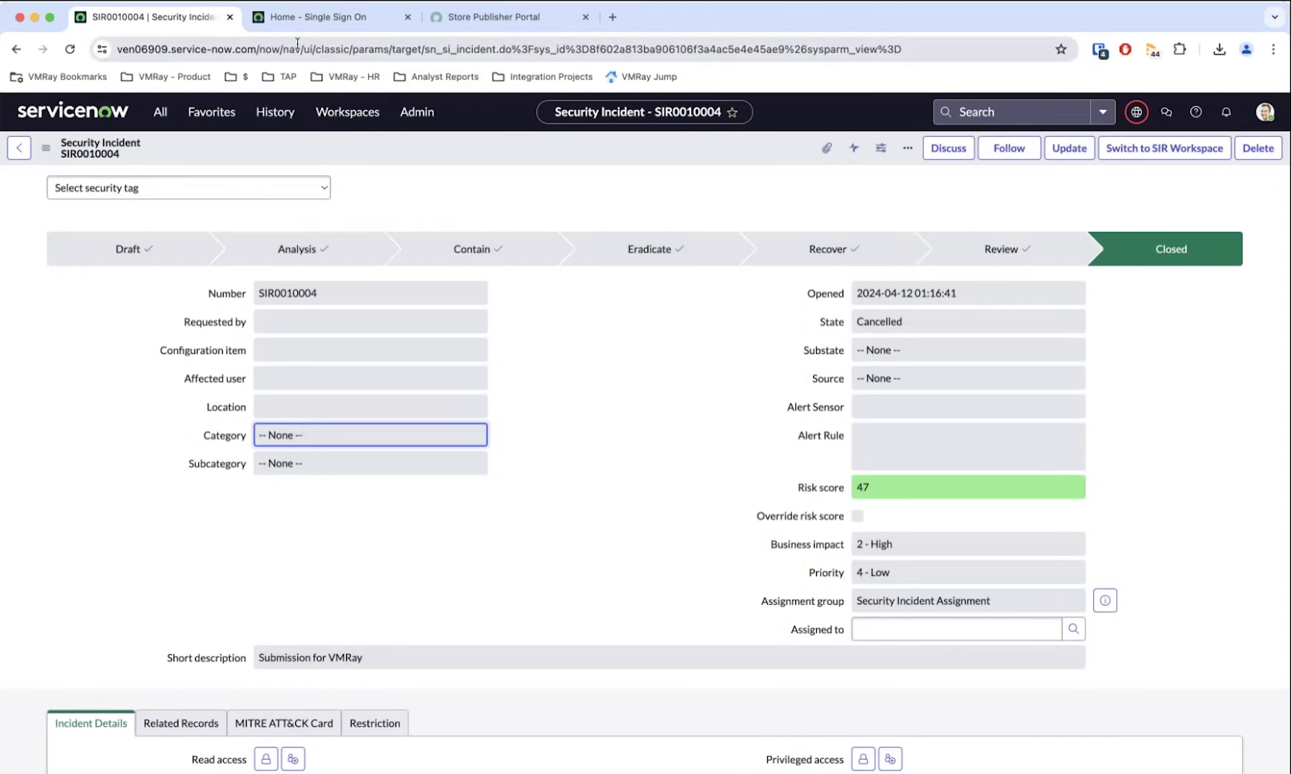
click(160, 115)
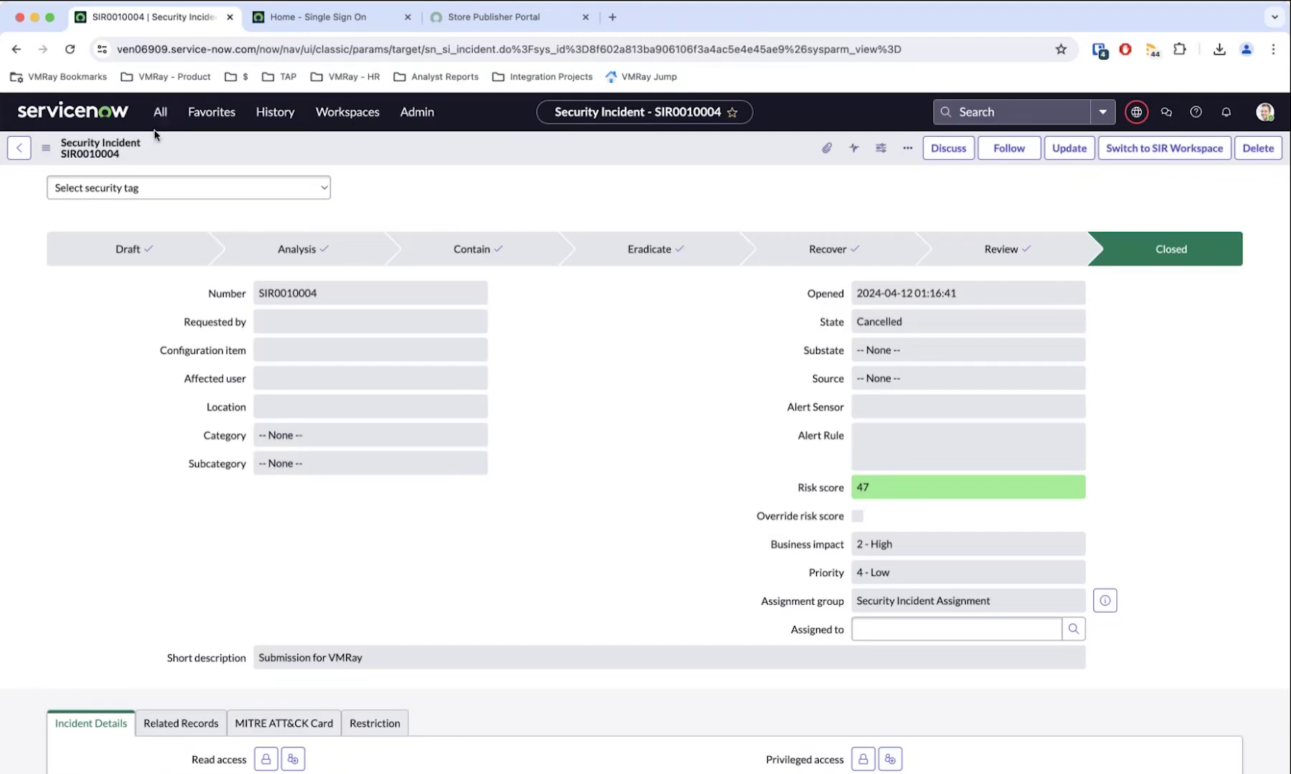
double_click(158, 152)
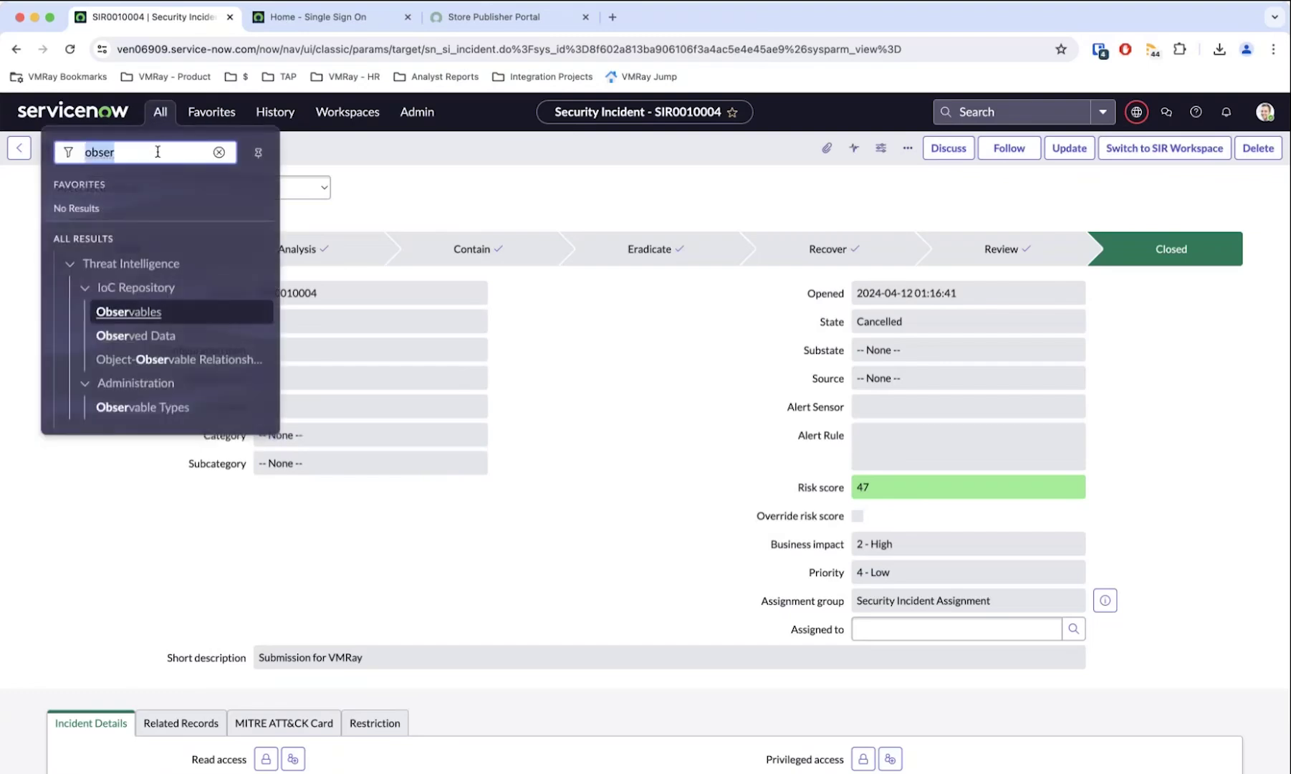
text(vmr)
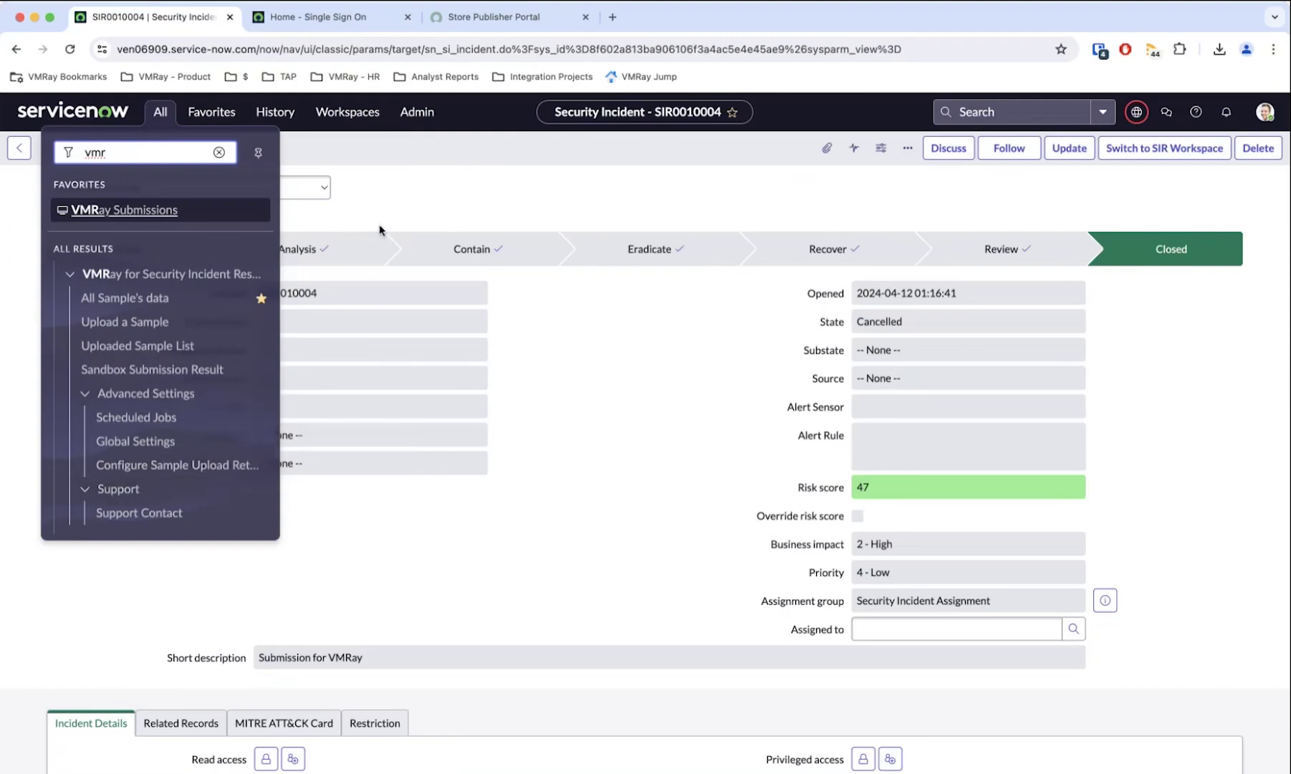
click(217, 111)
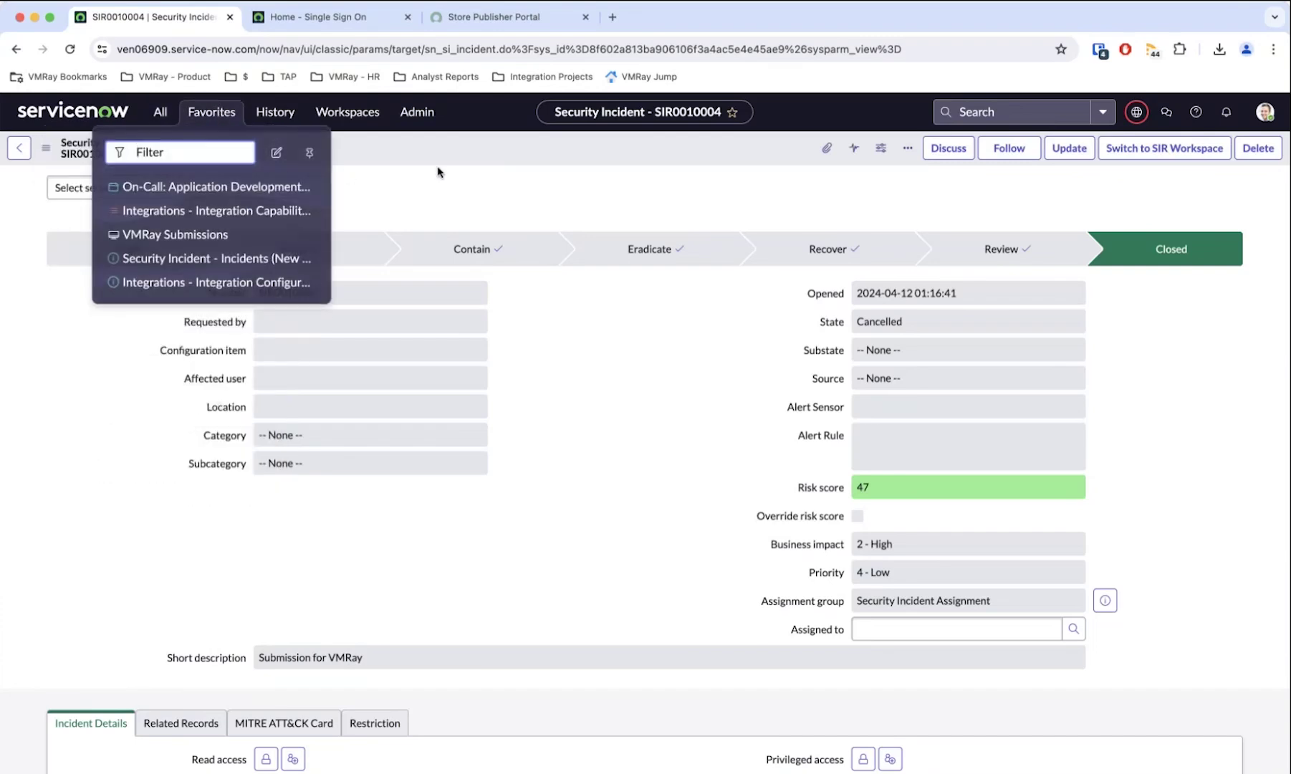
click(670, 491)
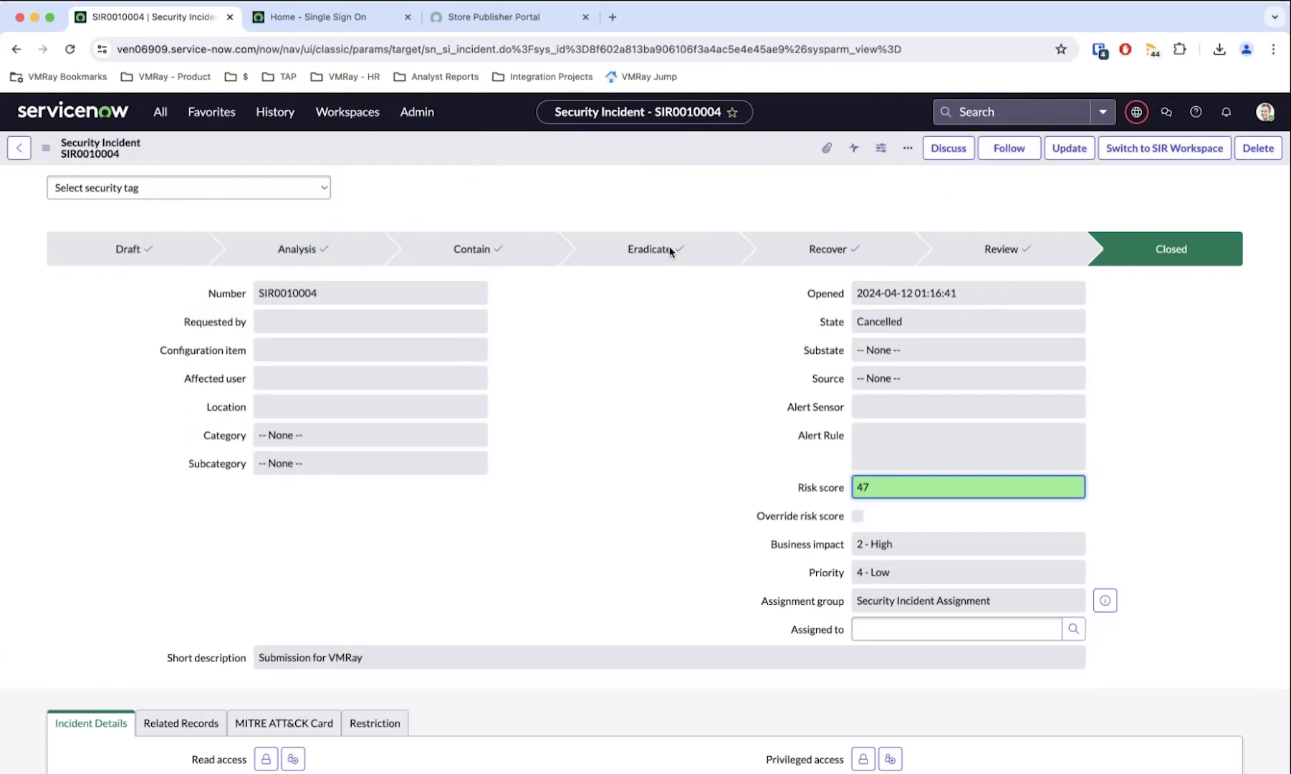